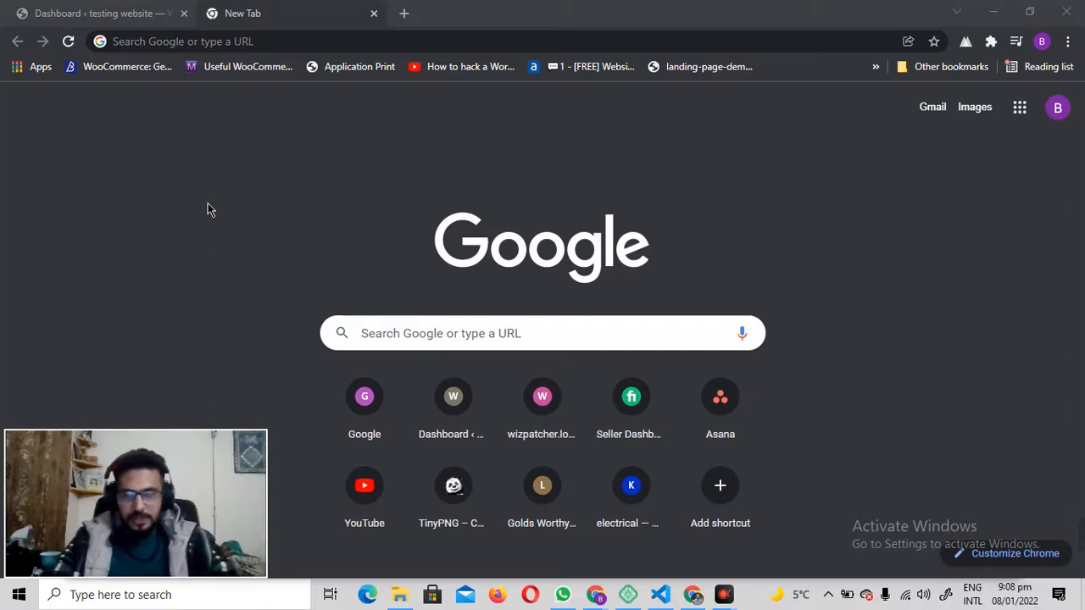
Step: Switch to the WordPress dashboard and start a new order in WooCommerce's Orders section
click(110, 12)
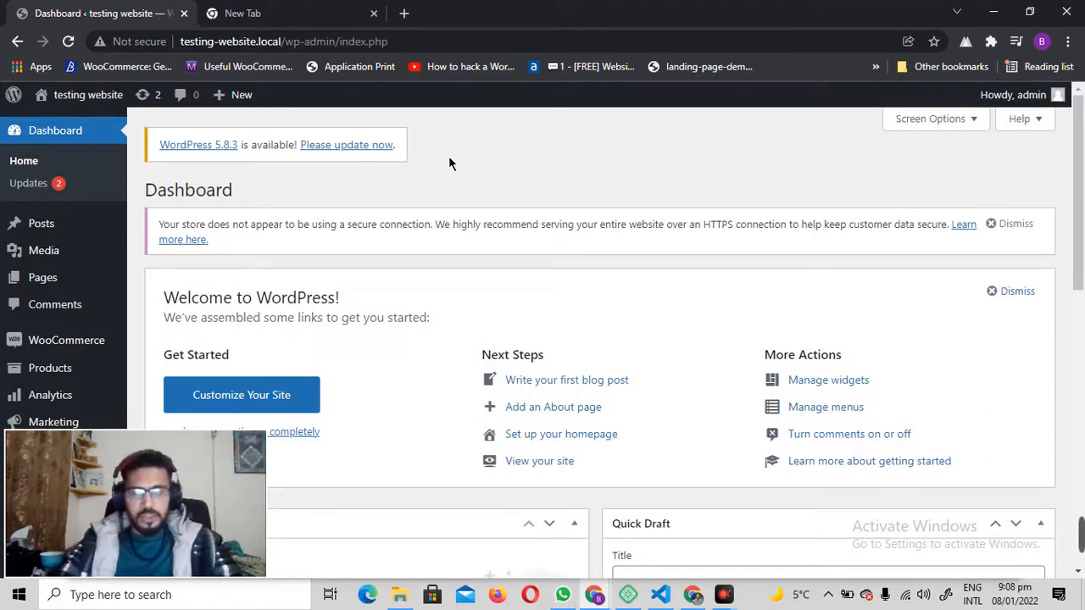
scroll(435, 199, down, 2)
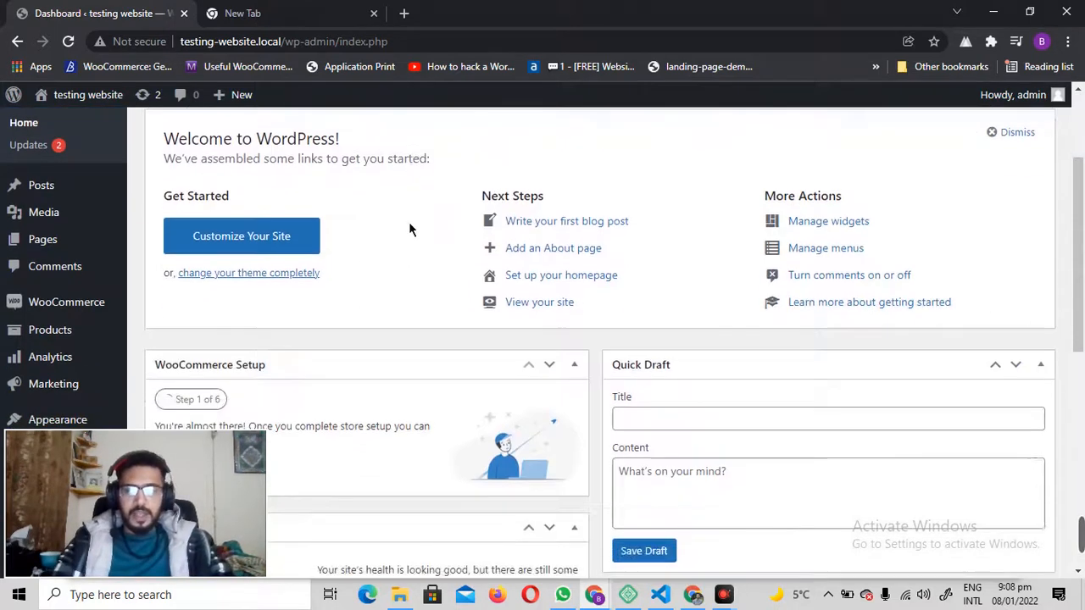
scroll(422, 242, up, 1)
scroll(447, 199, down, 1)
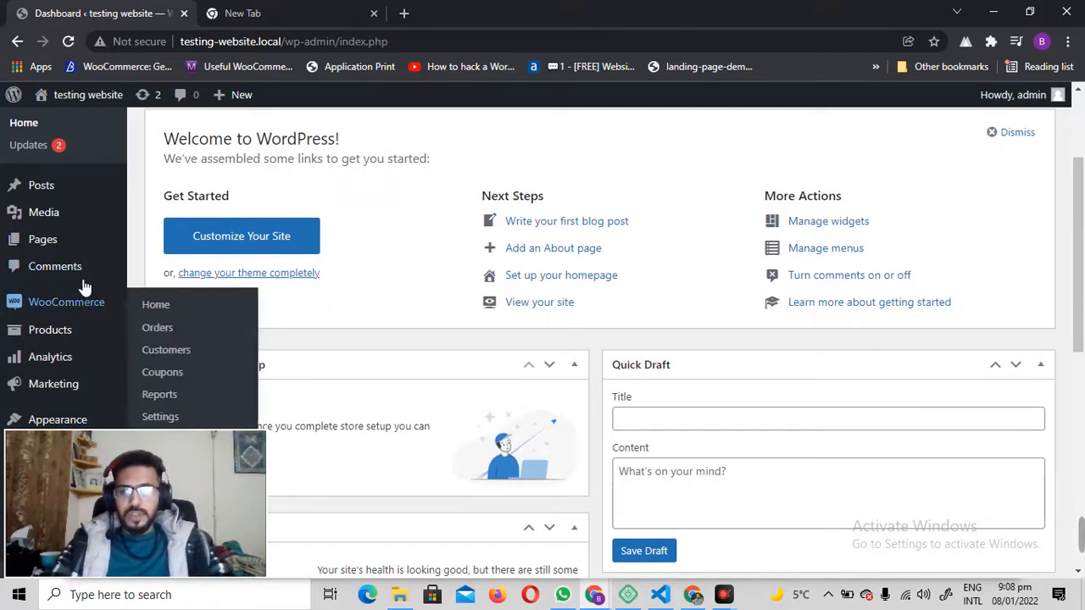
scroll(75, 303, down, 2)
mouse_move(75, 303)
click(169, 330)
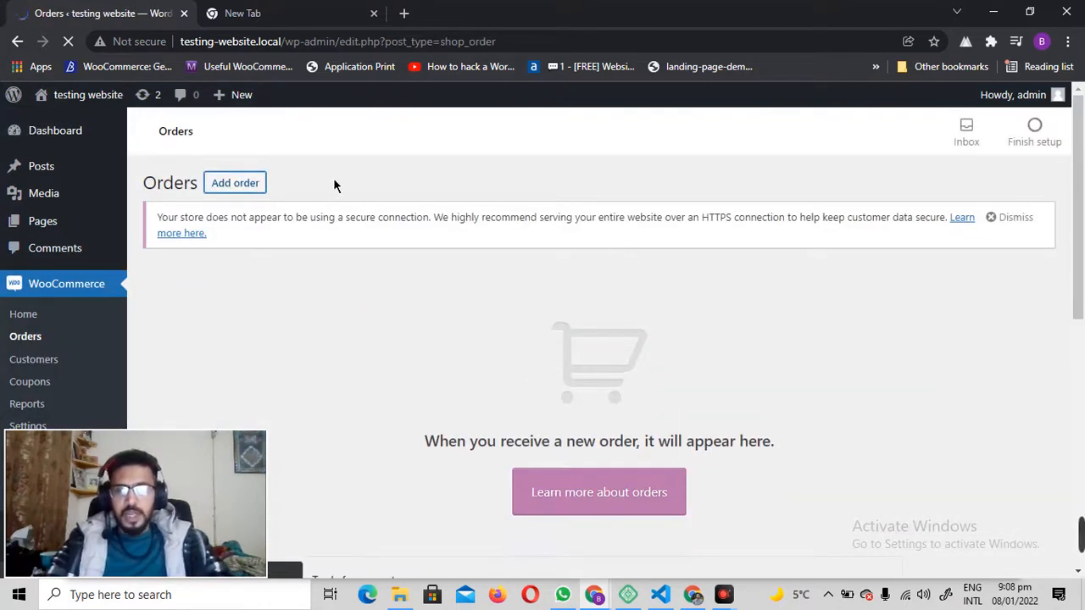
click(236, 188)
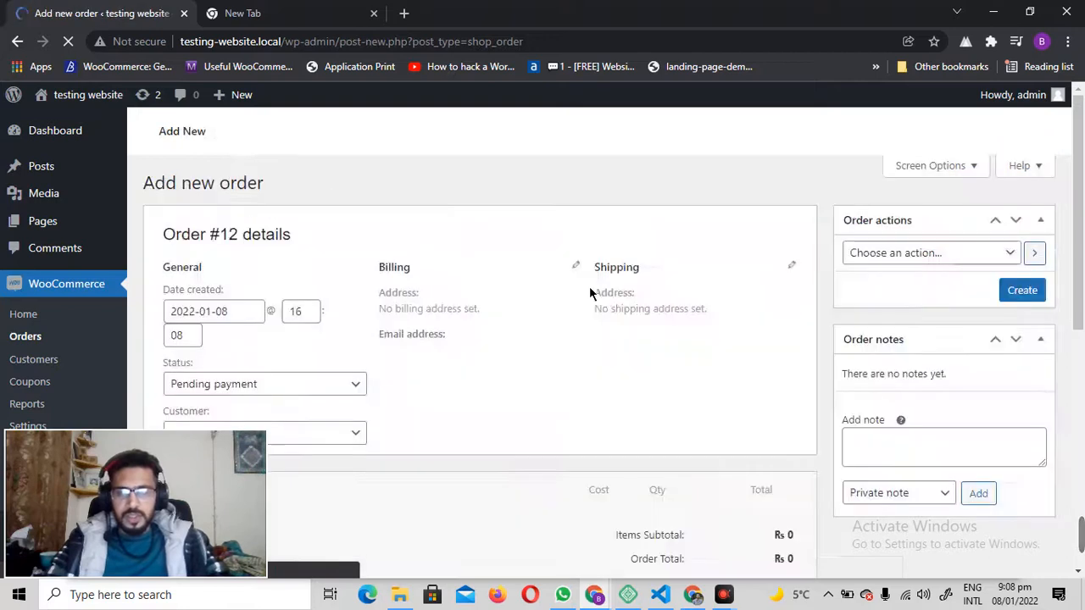
scroll(446, 294, down, 1)
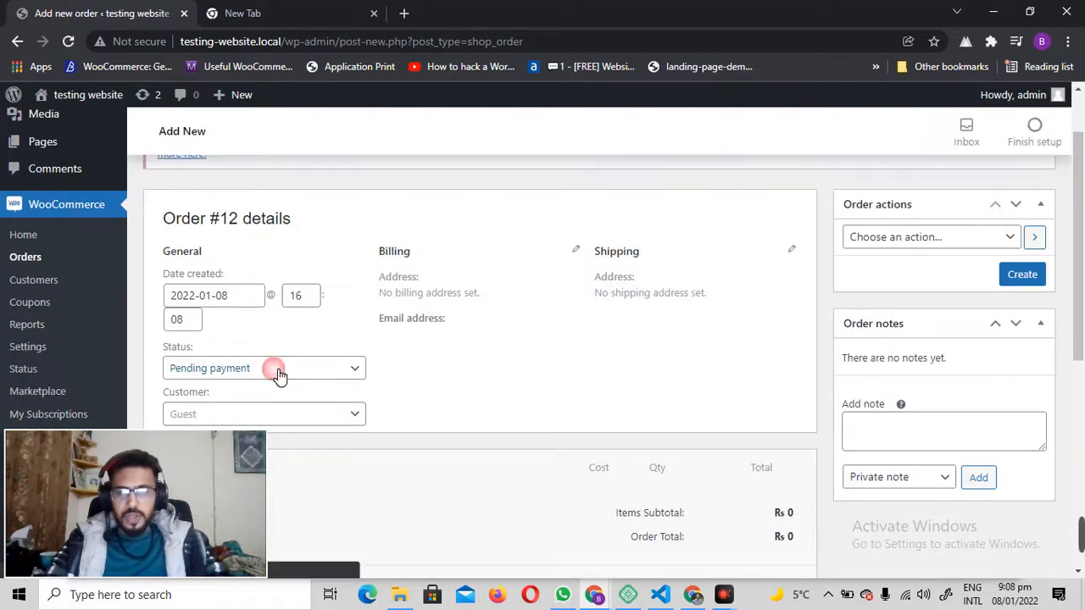
Step: Fill in the new order's billing address with the saved contact's name, company, address, e-mail and phone details
click(575, 248)
click(413, 311)
text(a)
key(BackSpace)
click(438, 311)
scroll(445, 339, down, 1)
click(415, 229)
click(432, 284)
Step: Copy the billing address into the order's shipping address and create the order
click(791, 170)
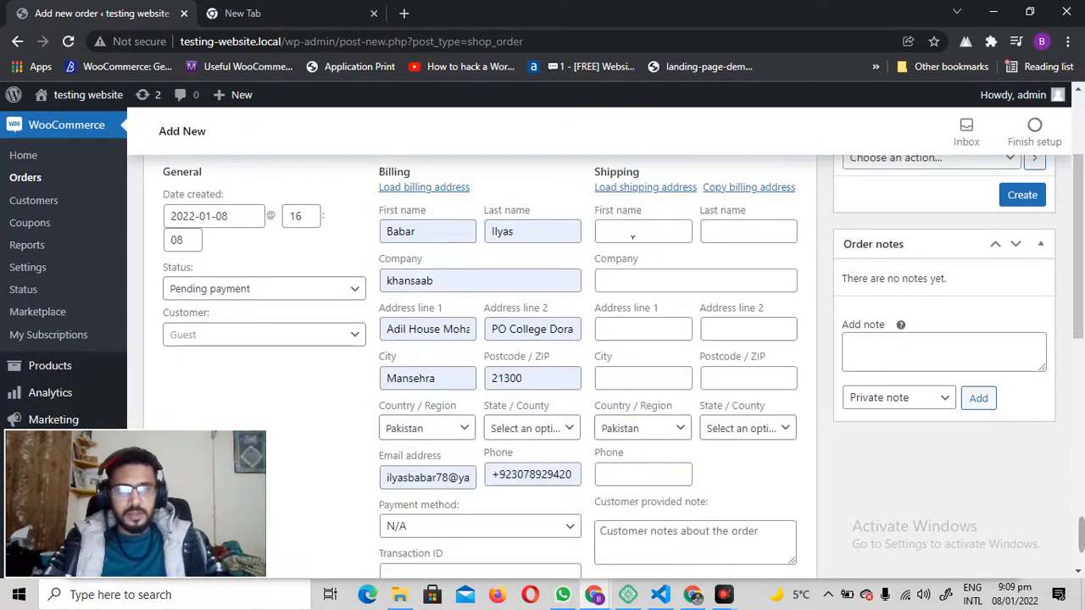
click(730, 187)
click(605, 149)
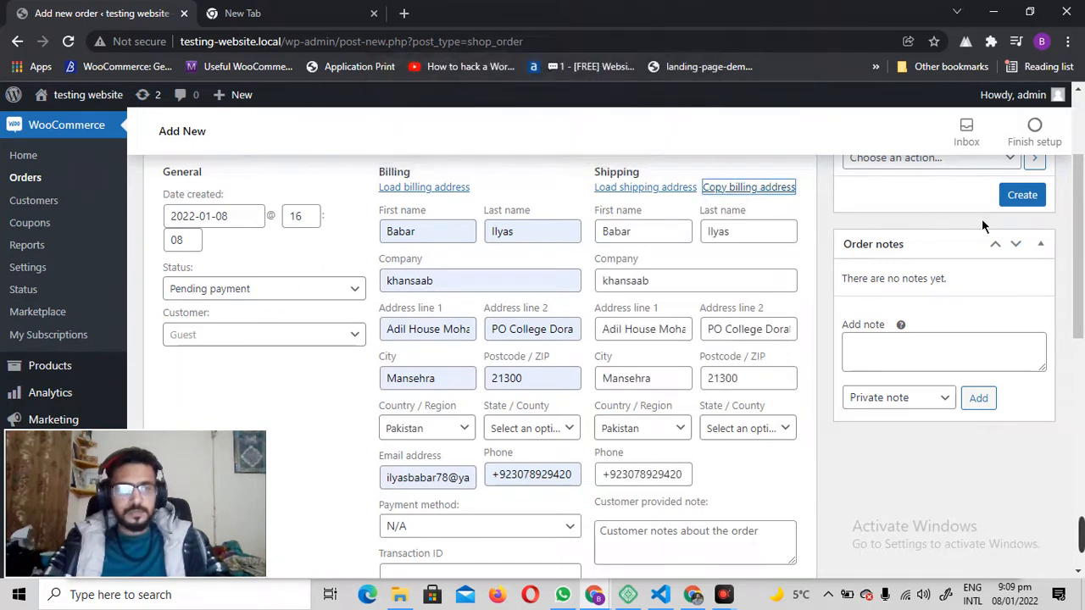
click(1020, 202)
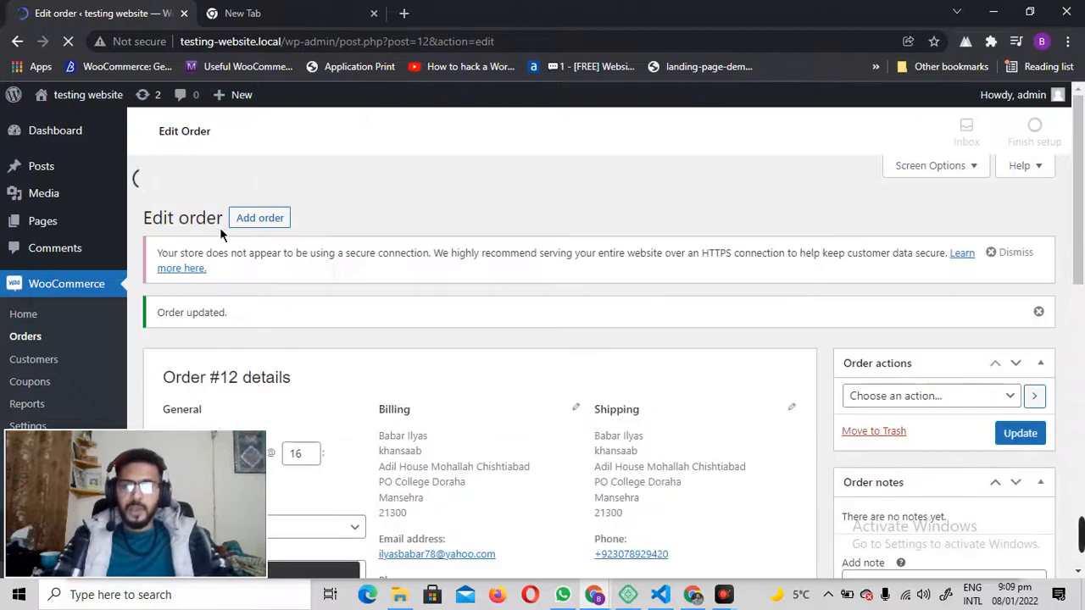
Step: Open the new order from the orders list and examine its available default order statuses
click(46, 257)
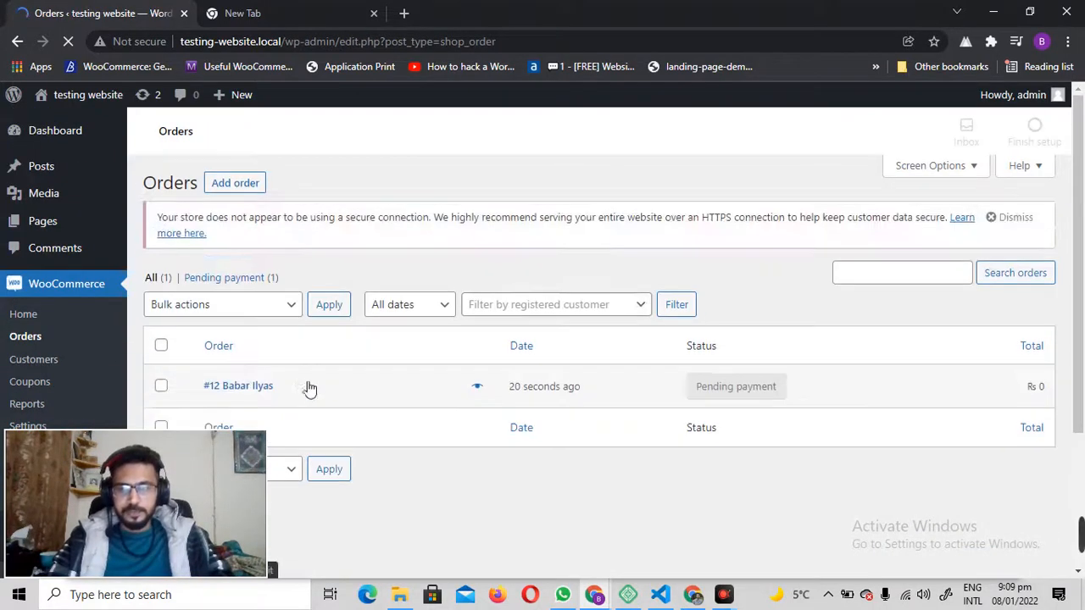
scroll(727, 207, down, 2)
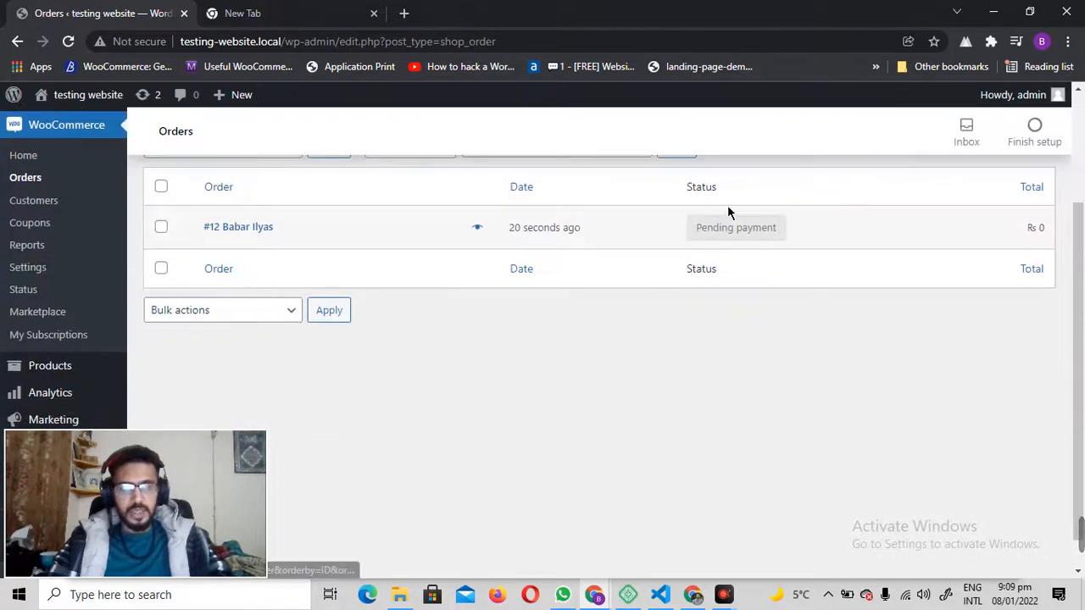
click(268, 229)
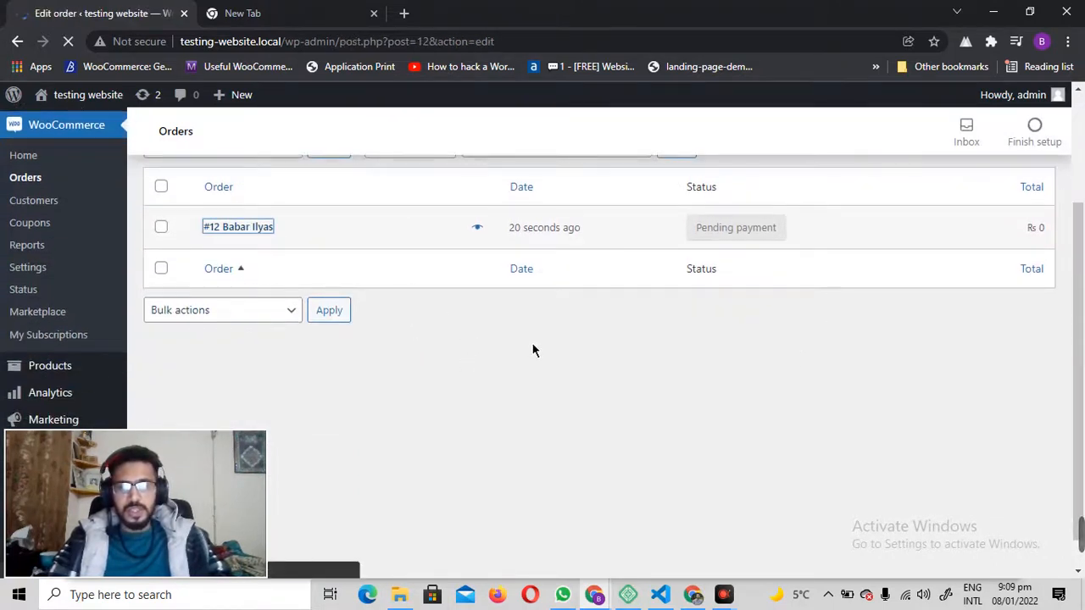
scroll(452, 331, down, 2)
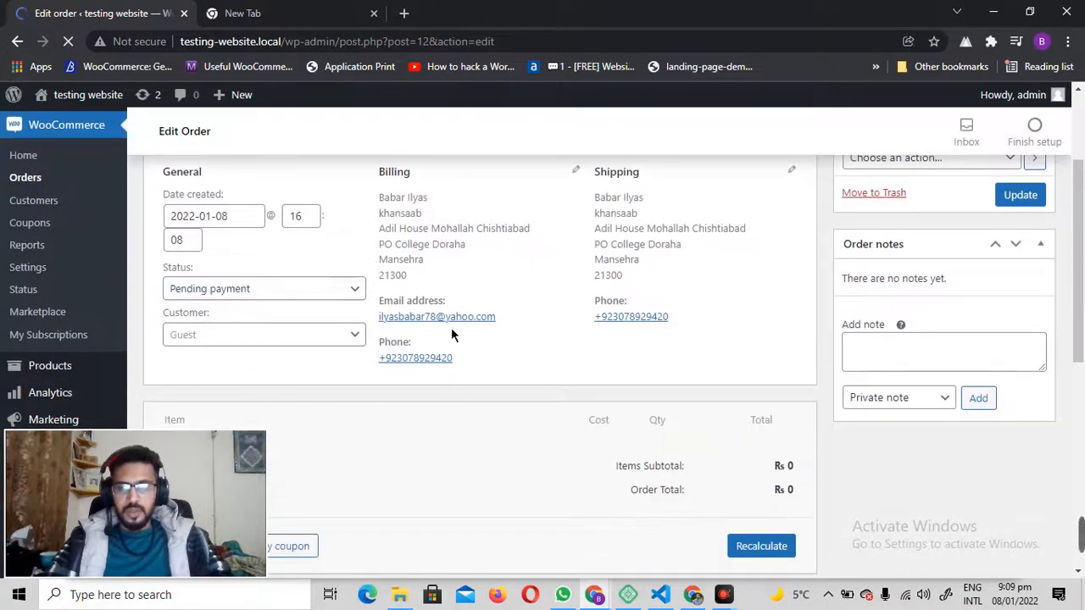
click(291, 291)
scroll(317, 312, down, 2)
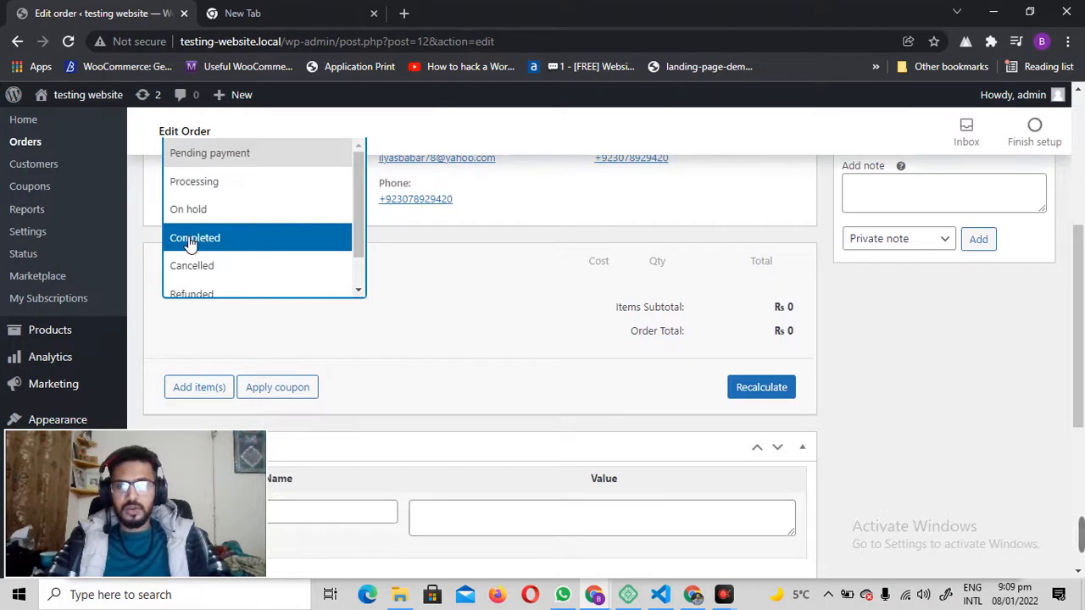
scroll(196, 254, down, 1)
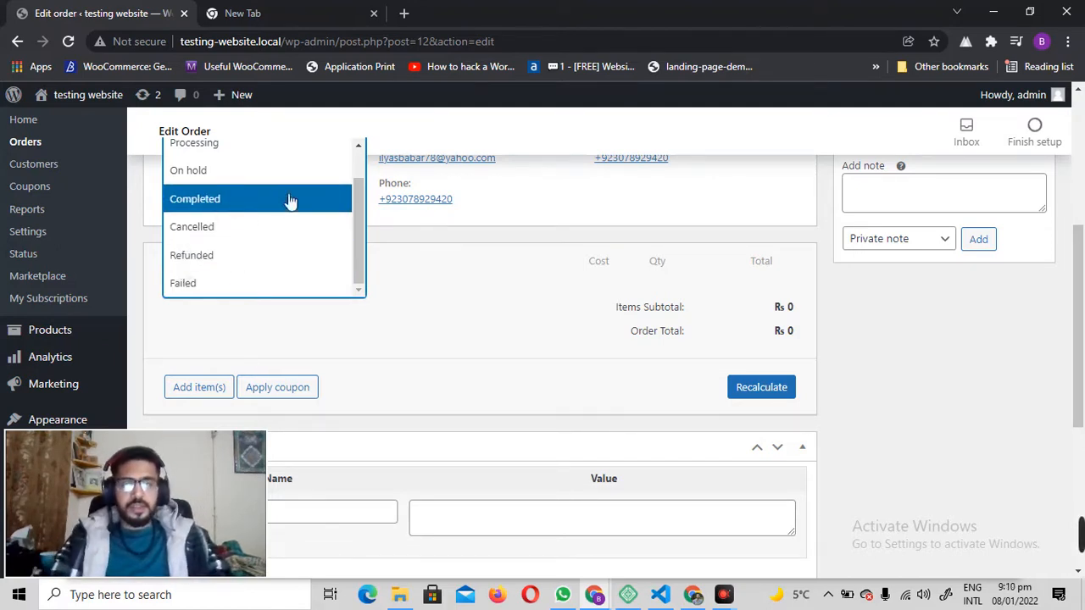
click(439, 302)
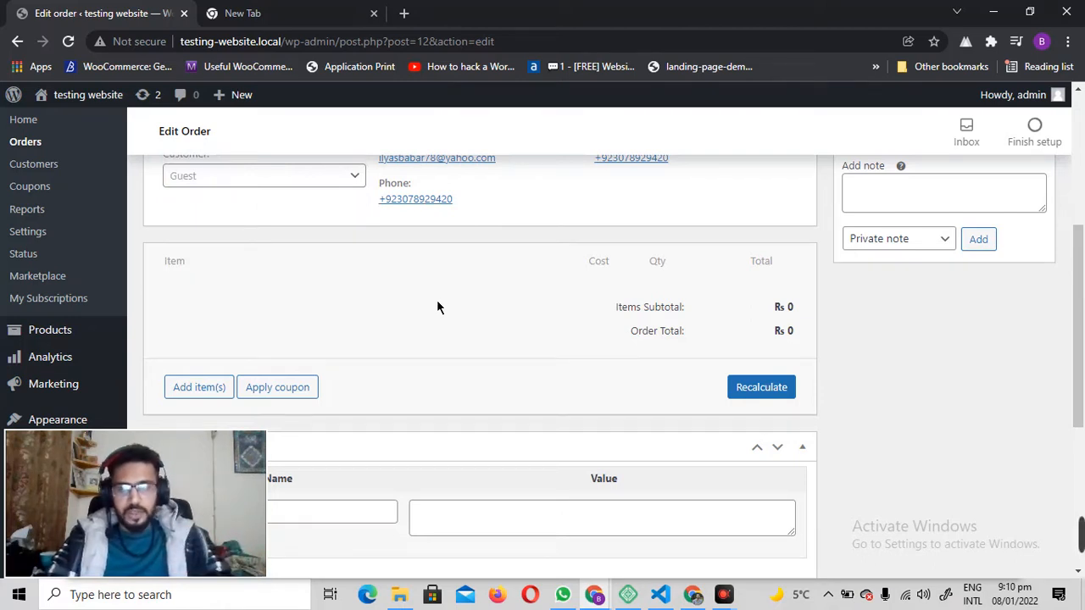
Step: Go to the page for adding new plugins to the WordPress site
scroll(191, 299, down, 2)
drag(173, 476, 994, 376)
scroll(51, 424, down, 2)
mouse_move(119, 458)
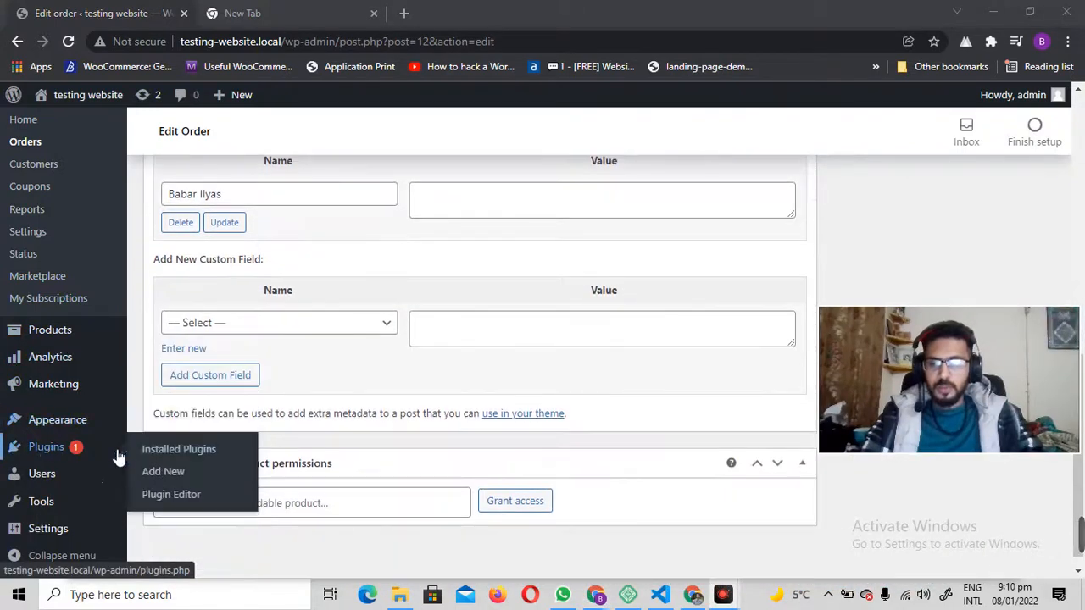
click(179, 472)
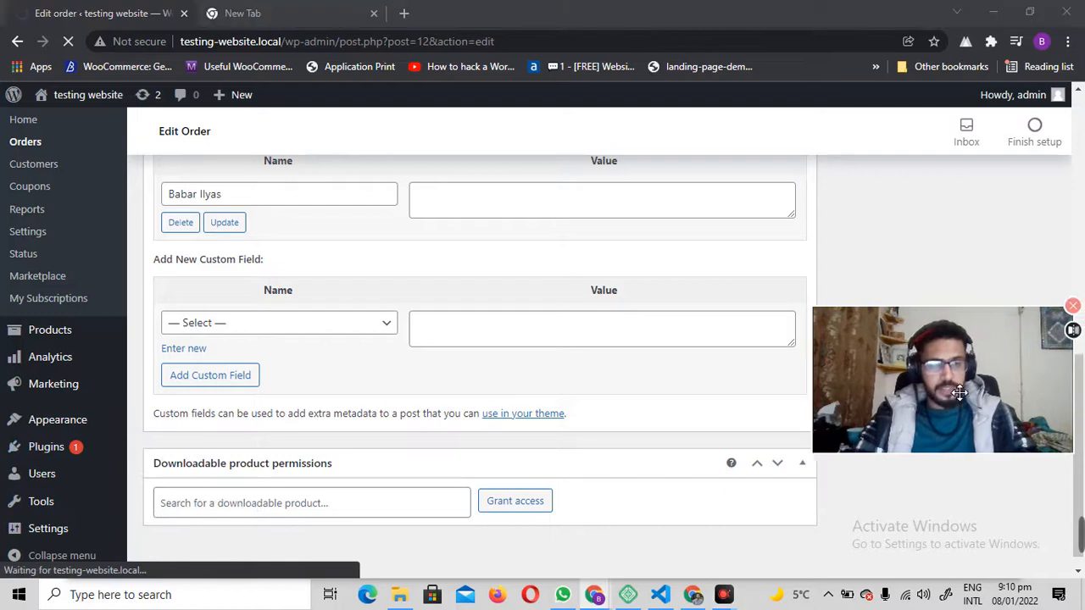
drag(958, 392, 959, 417)
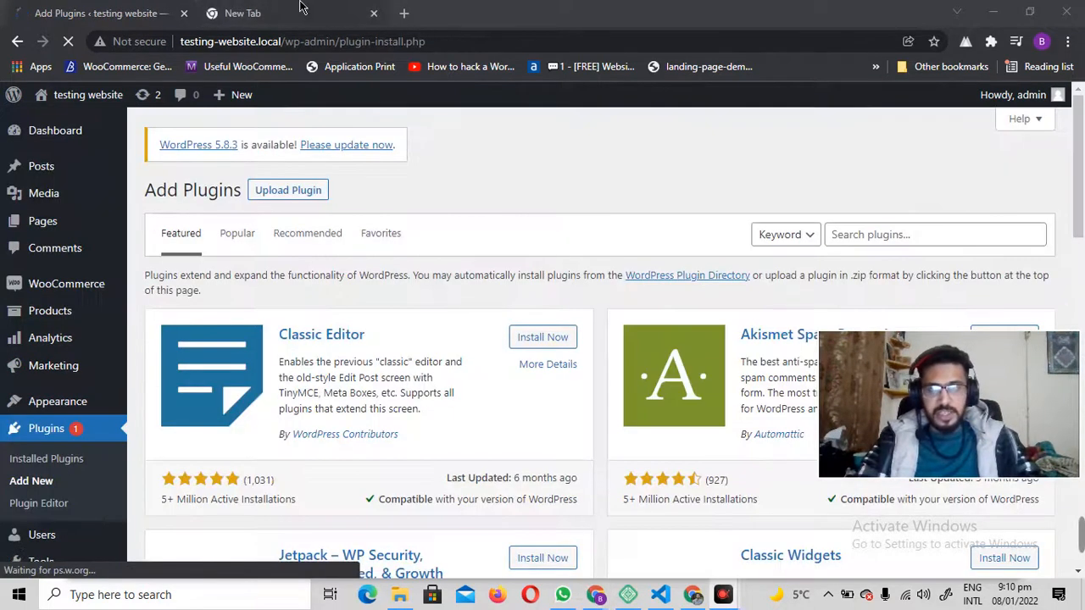
Step: Search Google for "woocommerce order status manager" in the other browser tab and open the woocommerce.com product page
click(300, 7)
click(229, 41)
text(woocommerce order status)
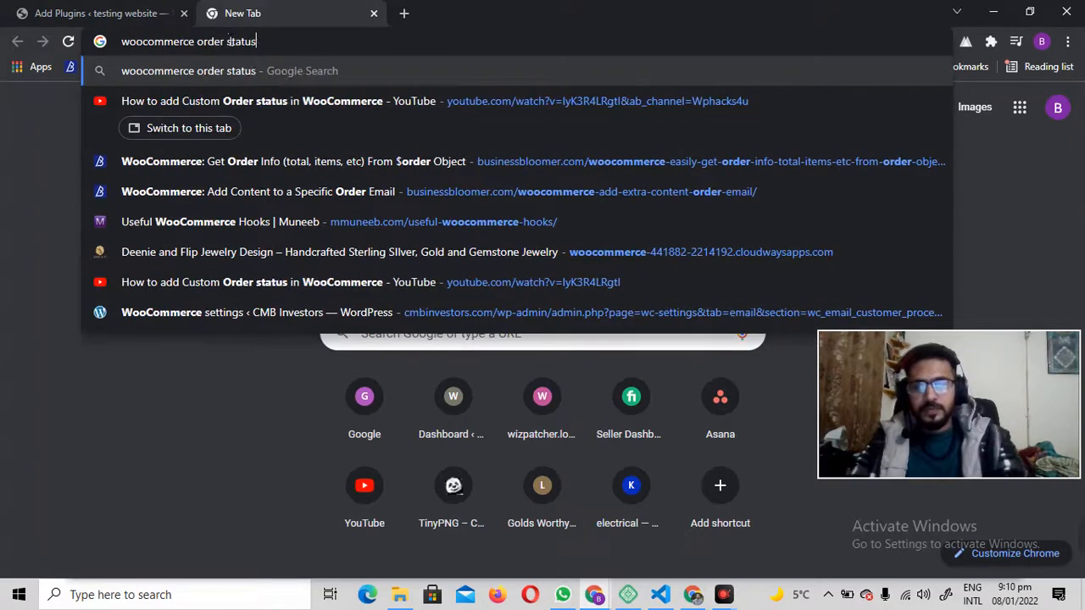
text( manager)
key(Return)
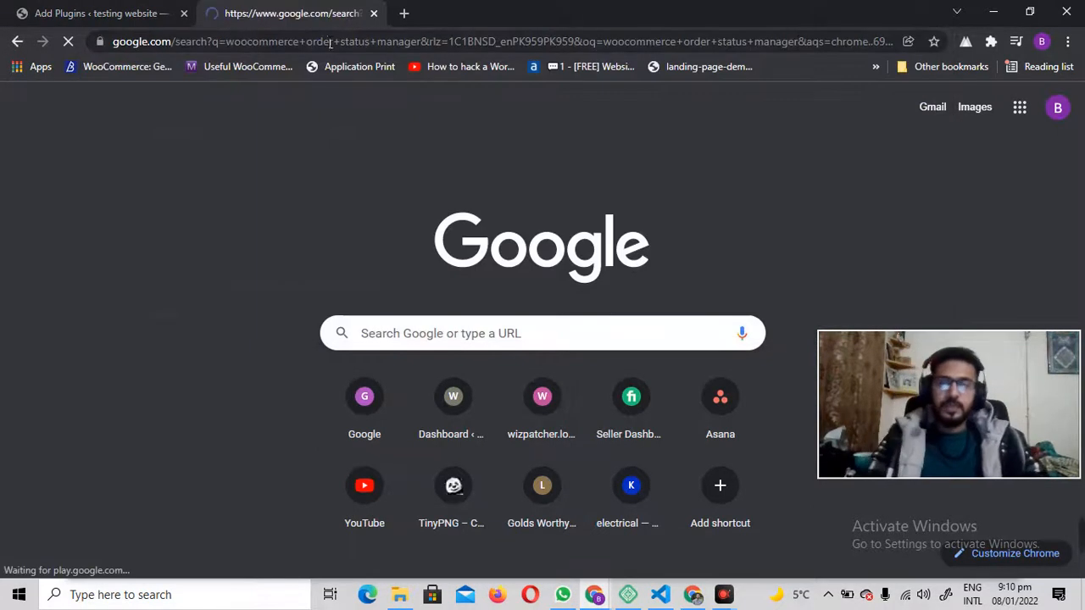
click(218, 258)
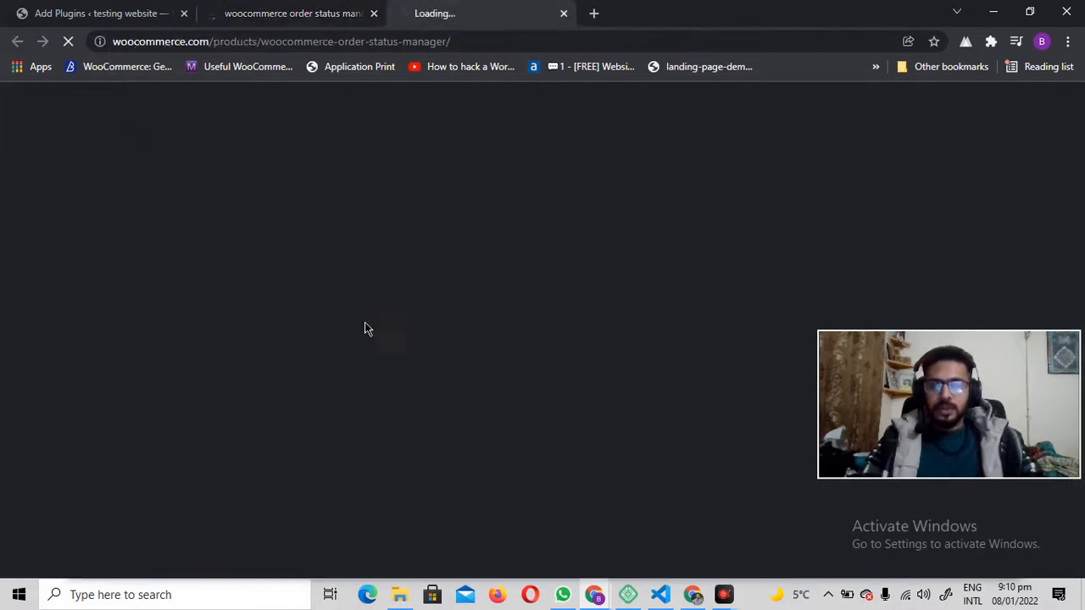
Step: Examine the WooCommerce Order Status Manager product page, including its feature description and price
drag(912, 411, 37, 564)
scroll(734, 300, down, 3)
scroll(533, 302, up, 2)
scroll(371, 265, down, 2)
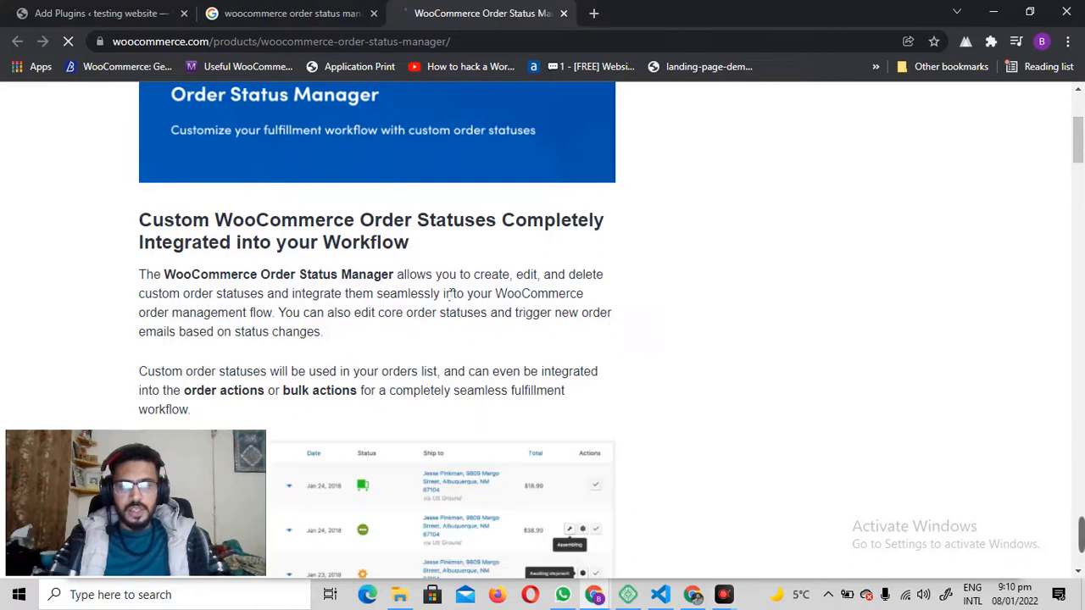
scroll(669, 305, down, 5)
scroll(686, 315, up, 3)
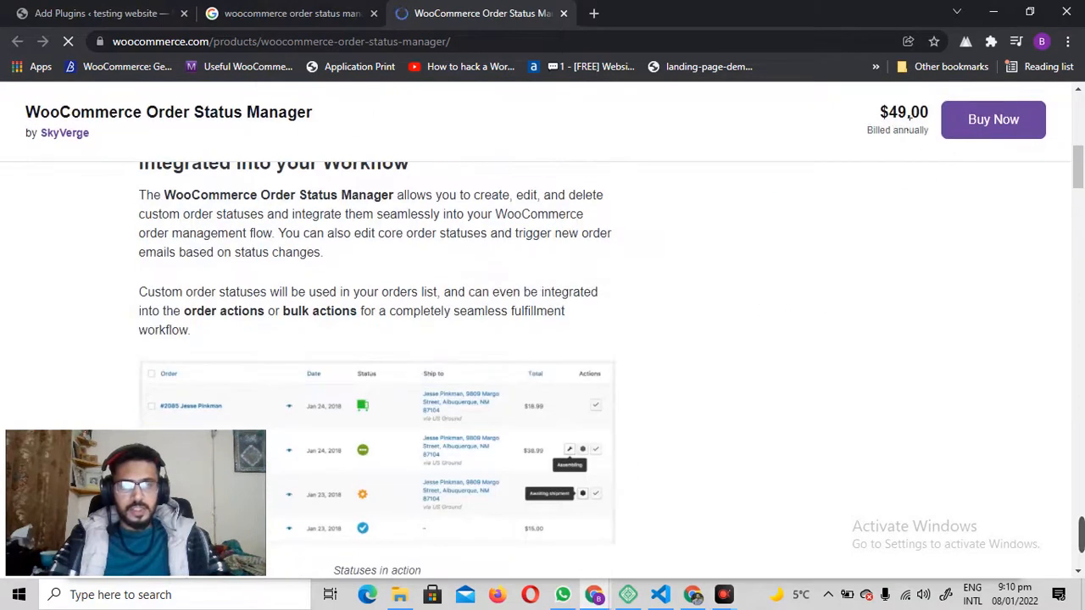
drag(877, 116, 932, 114)
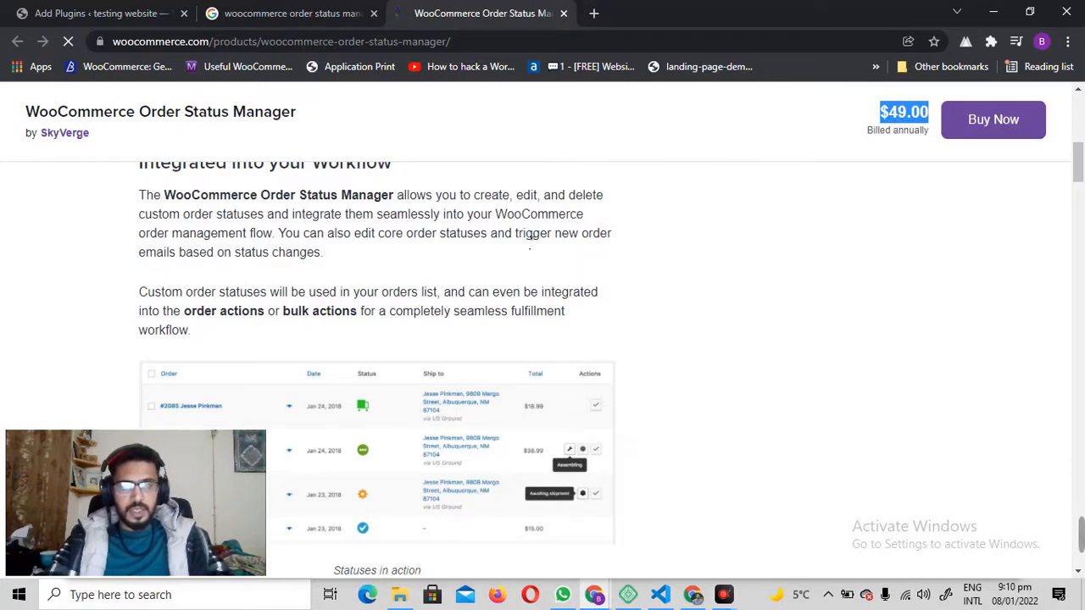
scroll(649, 243, down, 1)
scroll(661, 252, up, 7)
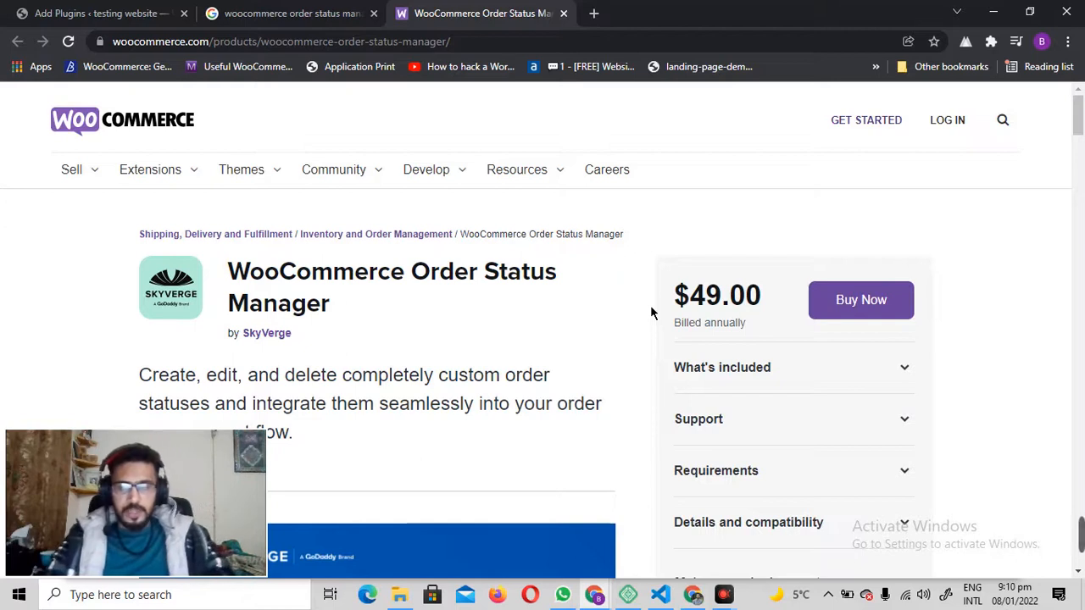
Step: Back on the Add Plugins page, choose woocommerce-order-status-manager_v1.12.2.zip for upload from drive D's "WordPress Plugins & Woocommerce Extensions" folder
click(291, 10)
click(75, 7)
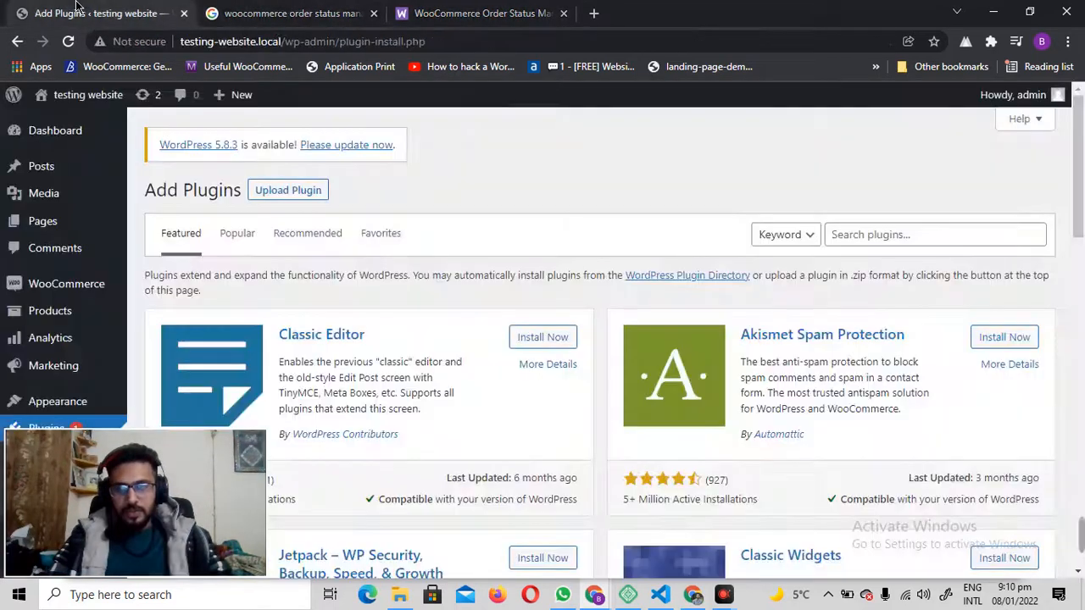
click(288, 189)
click(498, 334)
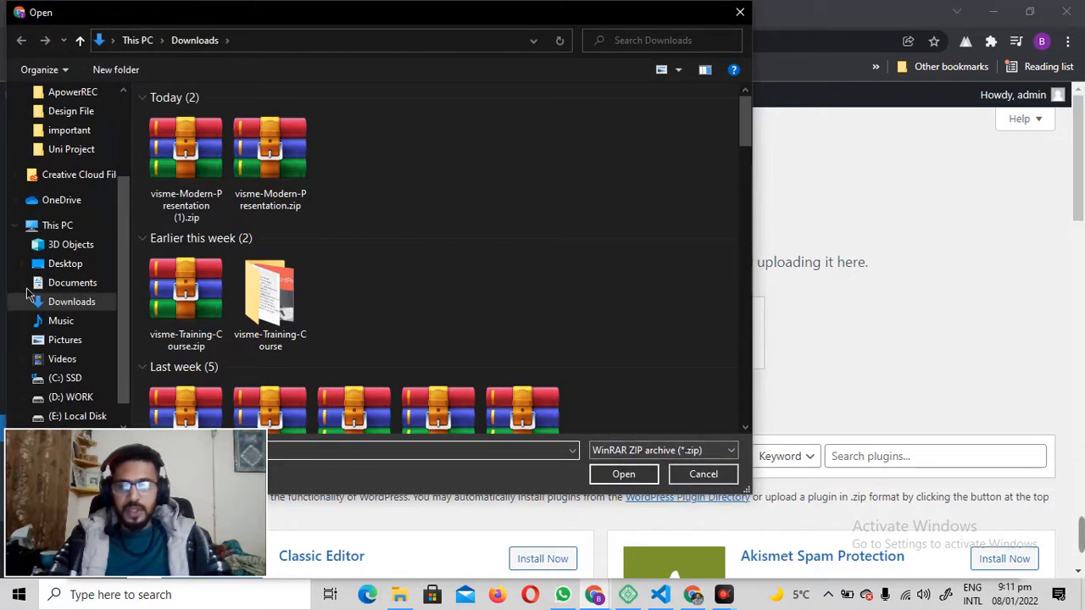
click(81, 225)
double_click(414, 280)
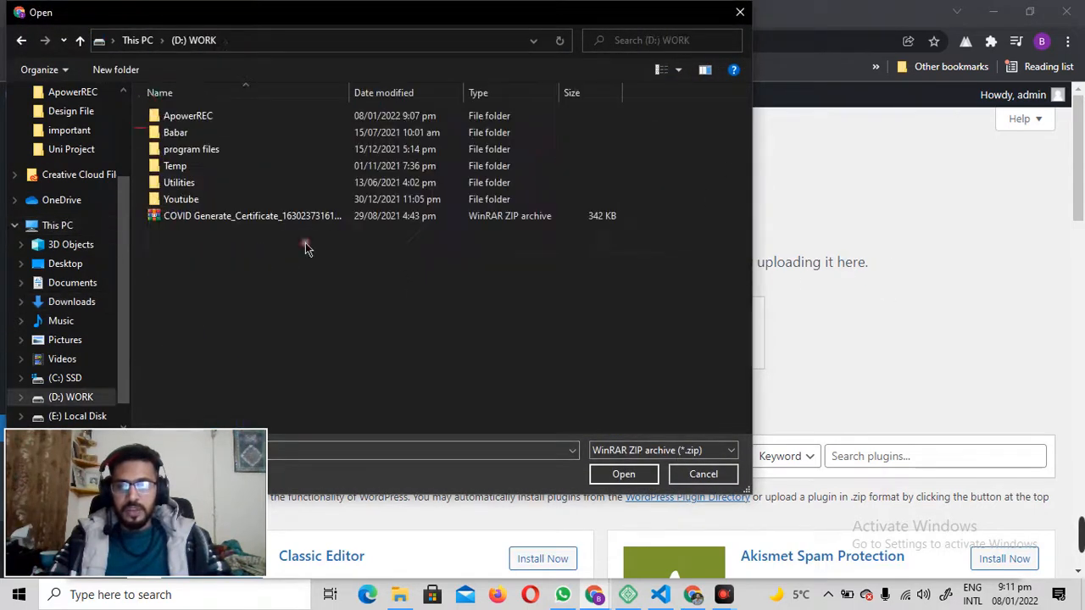
double_click(176, 133)
double_click(174, 113)
double_click(206, 335)
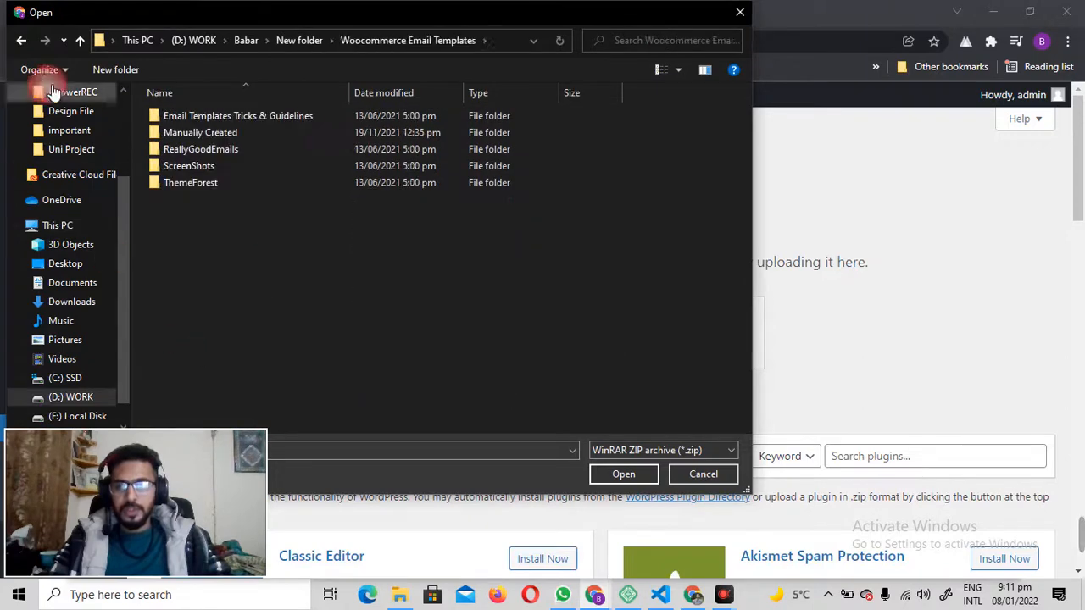
click(21, 40)
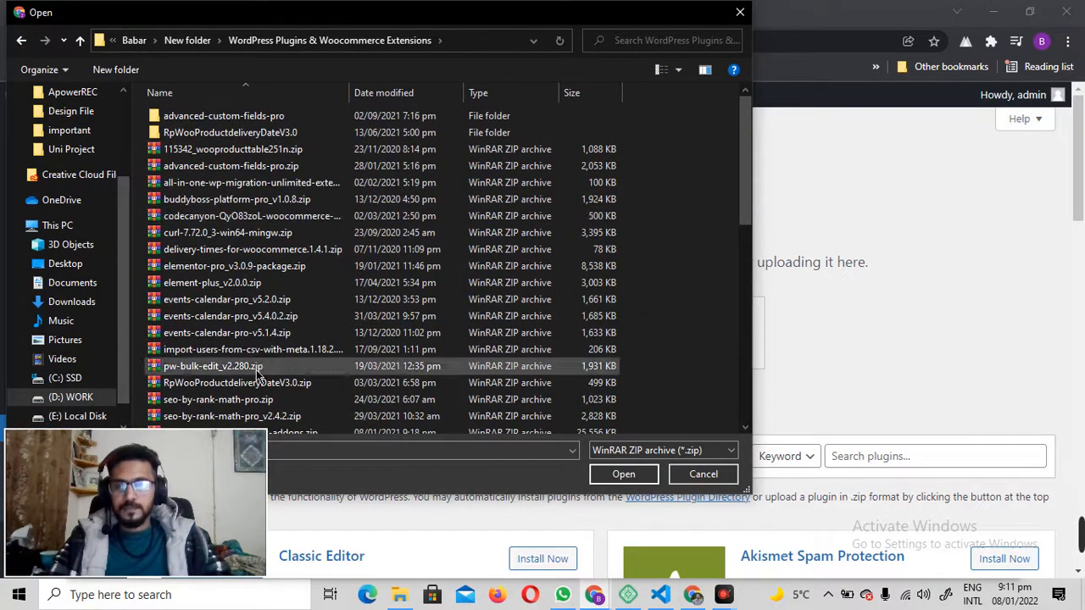
scroll(212, 356, down, 12)
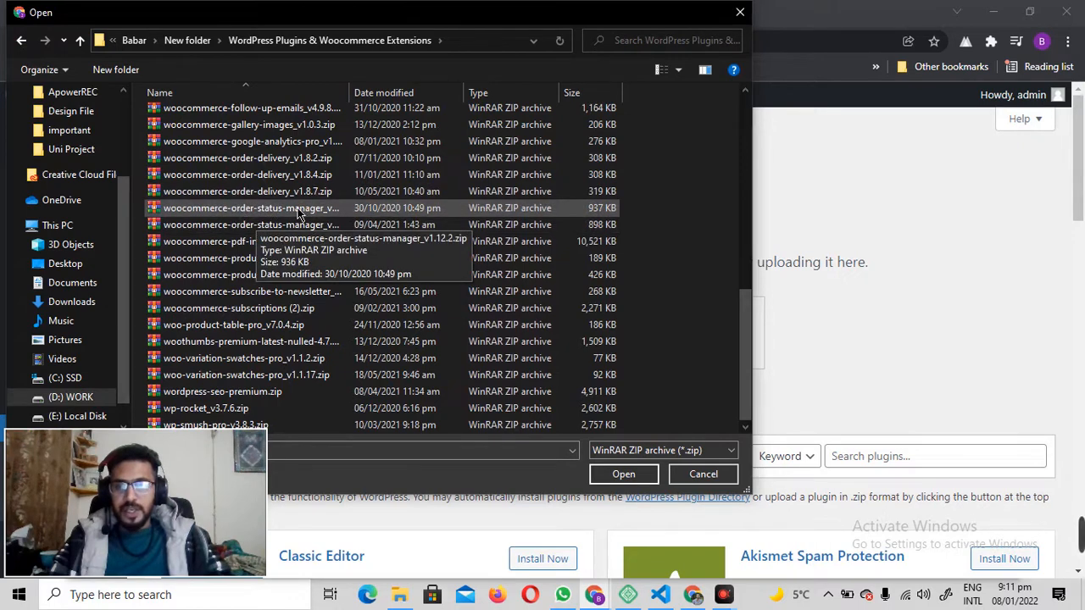
double_click(302, 211)
Step: Install and activate the uploaded Order Status Manager plugin, and check its entry in the installed plugins list
click(702, 335)
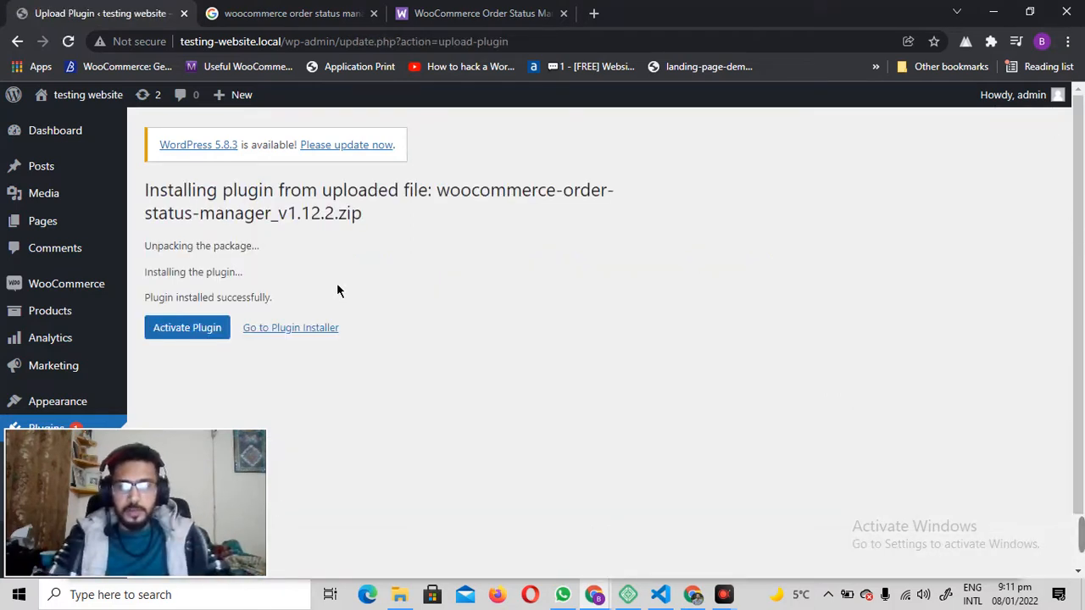
click(174, 332)
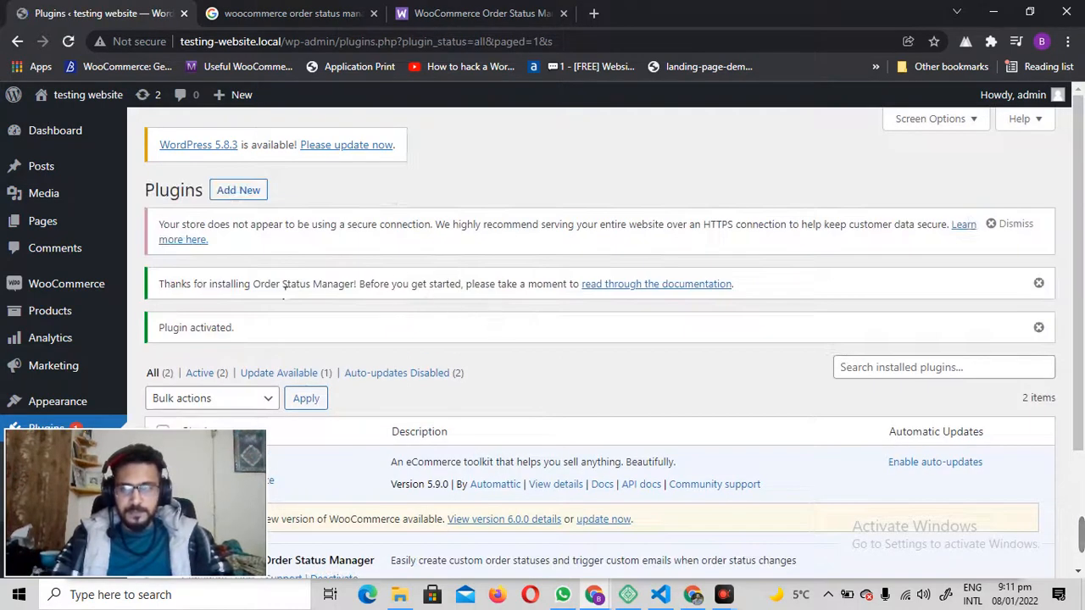
scroll(397, 201, down, 2)
scroll(202, 263, up, 1)
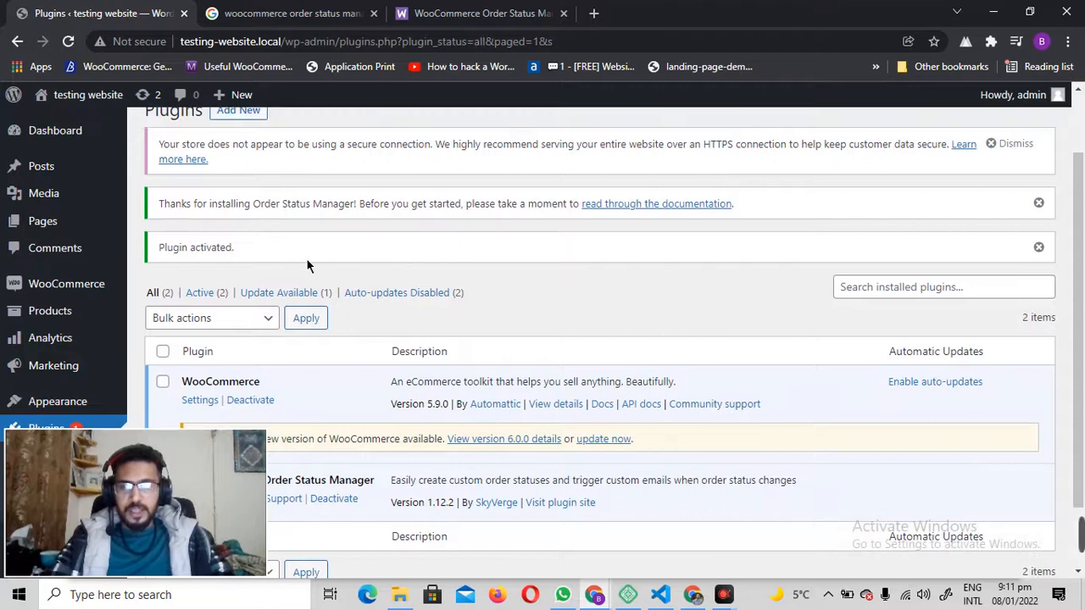
Step: Open the Order Statuses section of the WooCommerce settings
scroll(204, 258, down, 1)
mouse_move(13, 229)
click(161, 337)
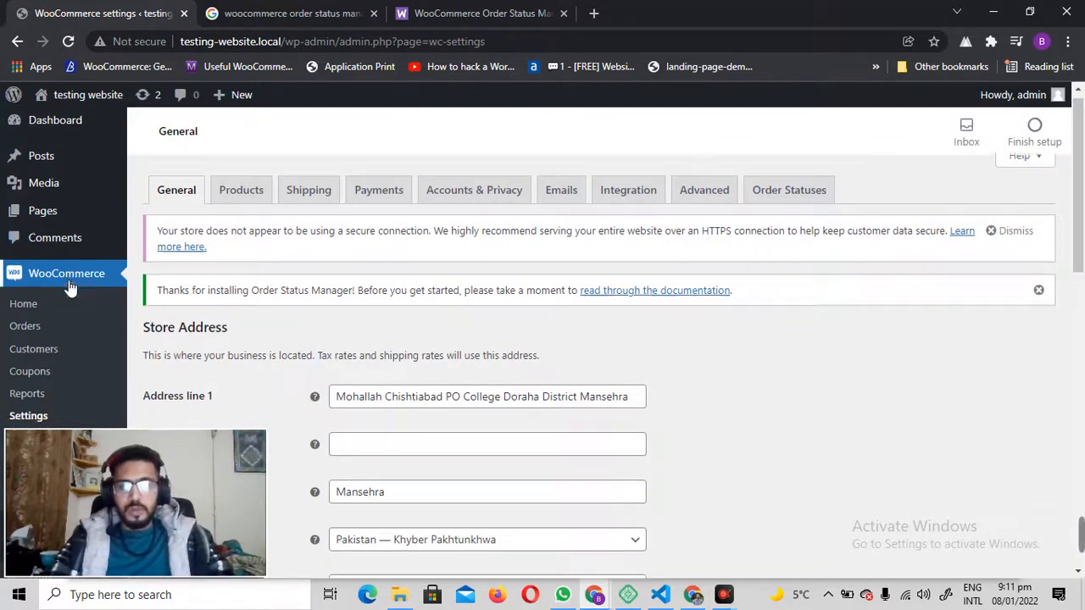
scroll(690, 223, down, 1)
scroll(791, 243, up, 1)
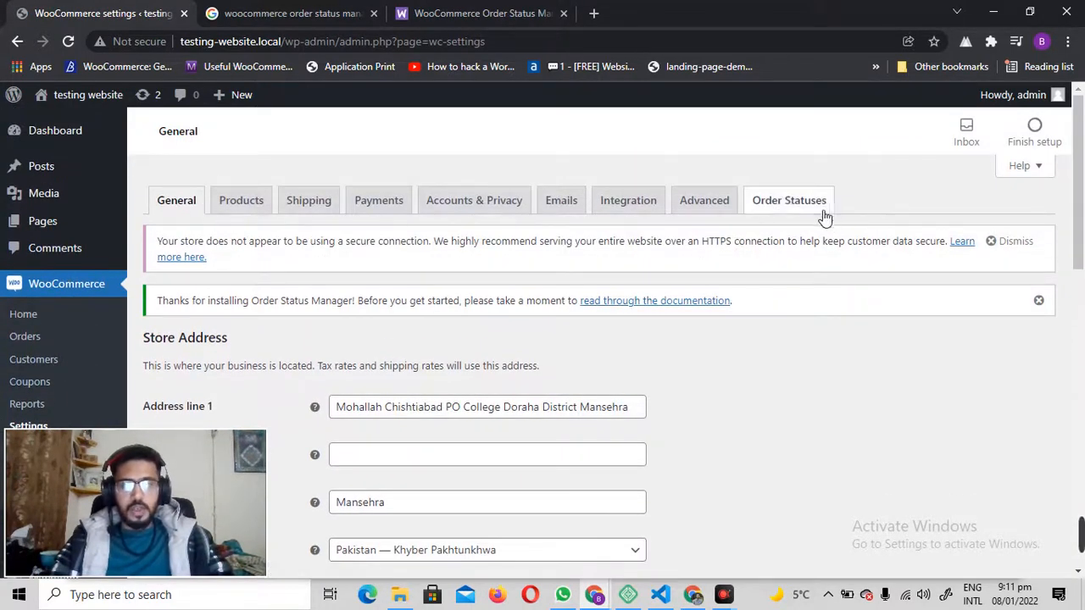
click(798, 208)
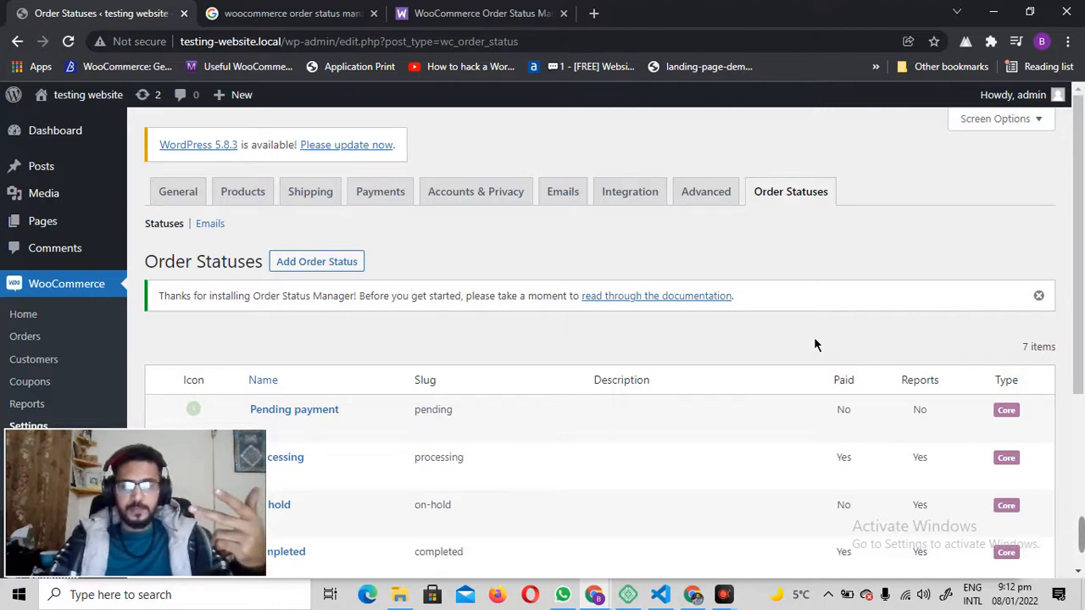
Step: Start a new order status named "Shipped", leaving its slug and description blank
click(315, 263)
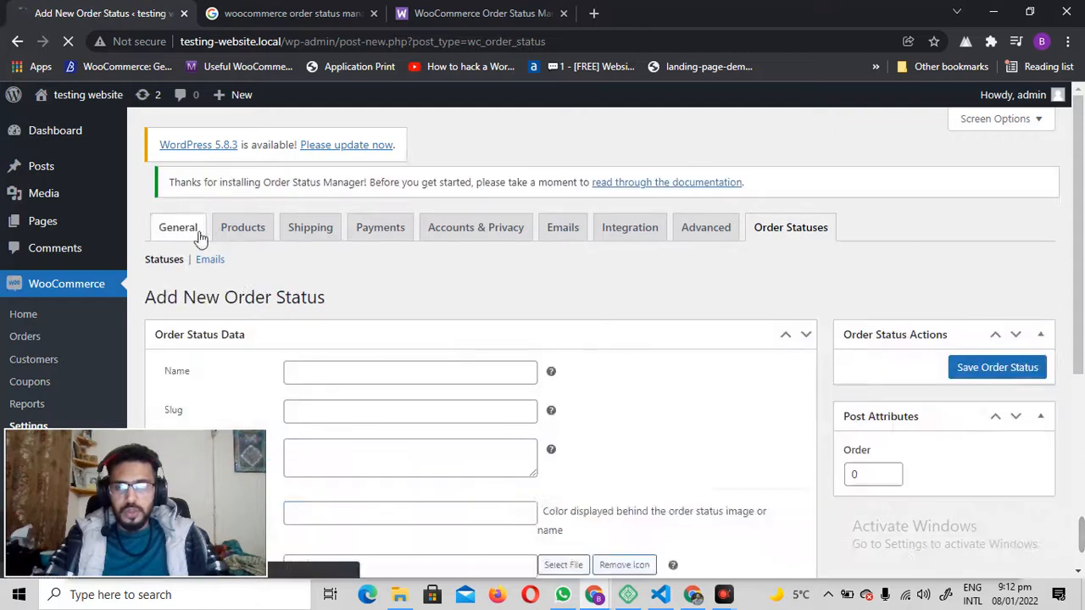
scroll(671, 291, down, 1)
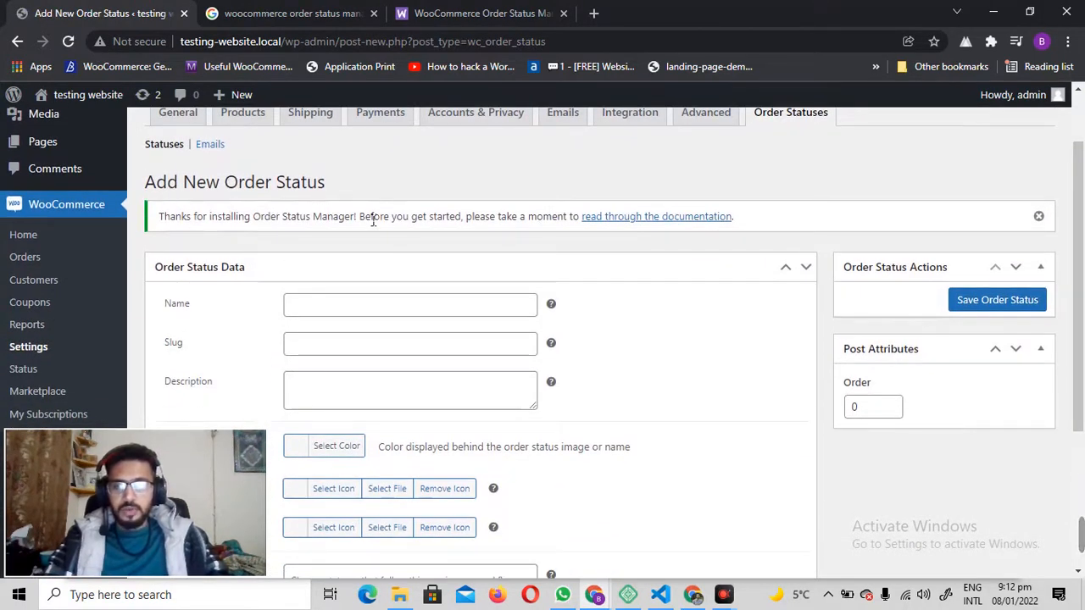
scroll(372, 220, down, 1)
click(323, 225)
text(Sh)
text(ippi)
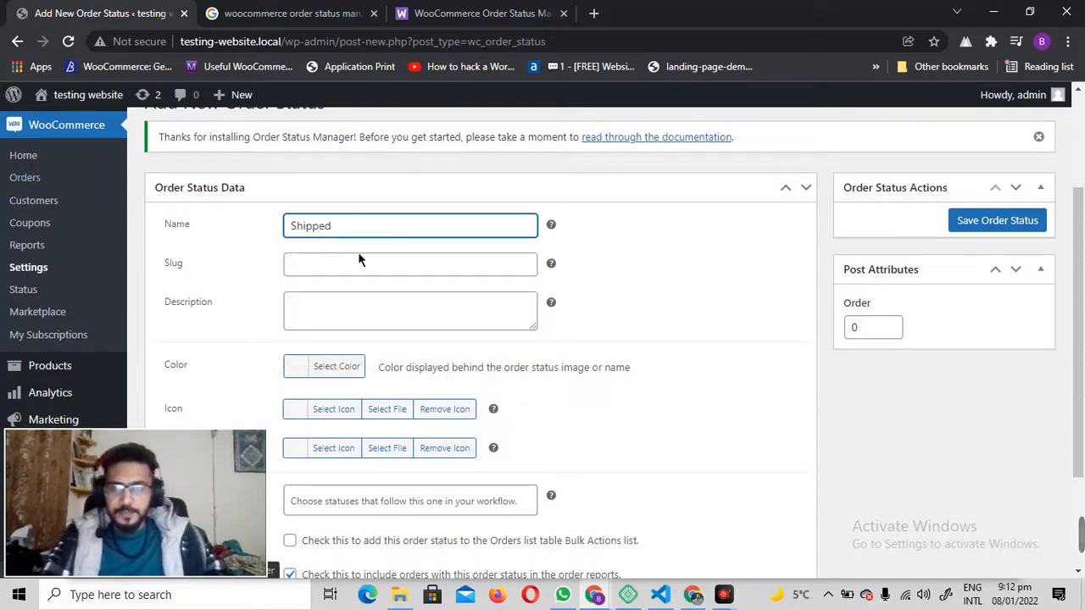
click(378, 263)
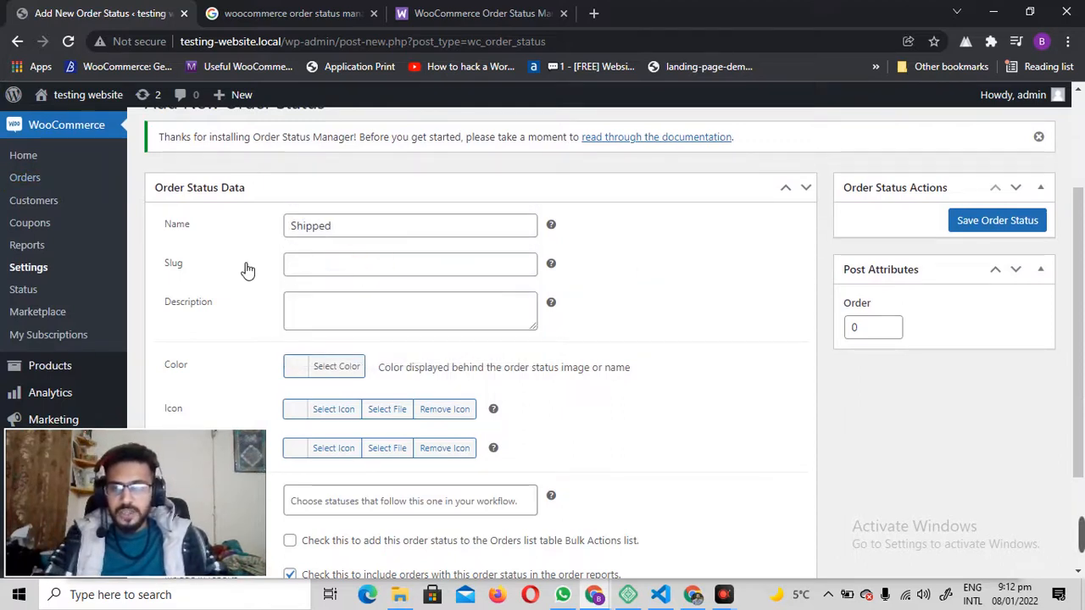
scroll(246, 269, down, 1)
click(354, 231)
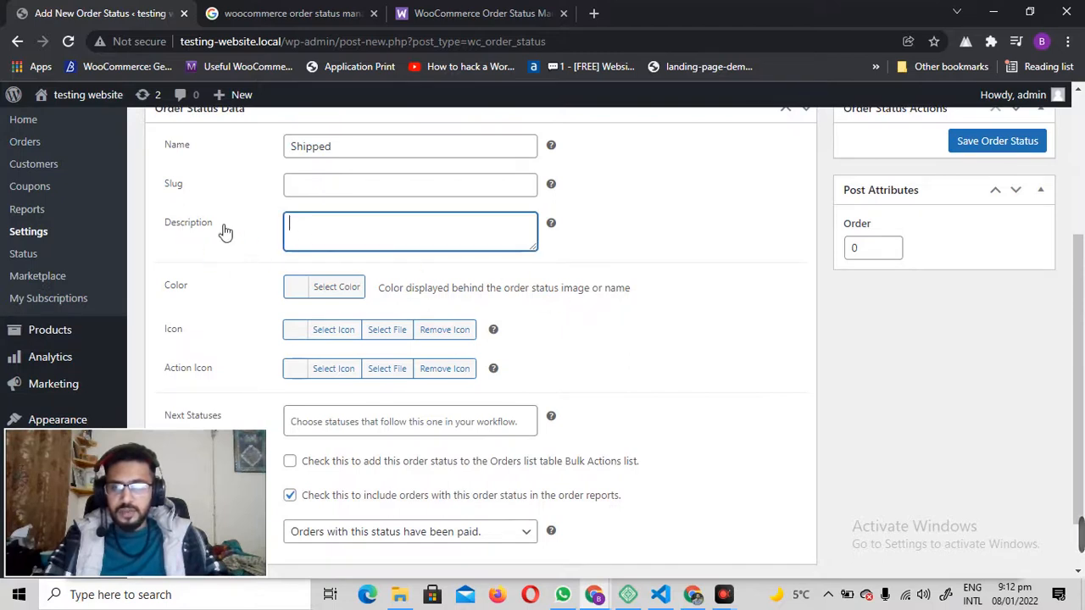
scroll(218, 237, down, 1)
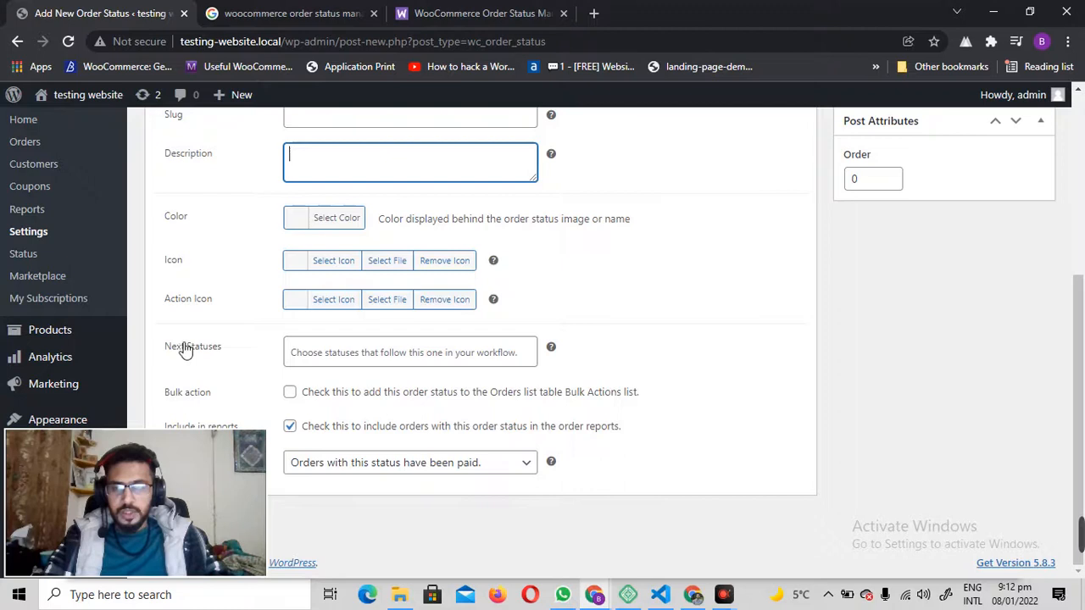
Step: Choose Completed as the next status that follows Shipped in the workflow
click(361, 354)
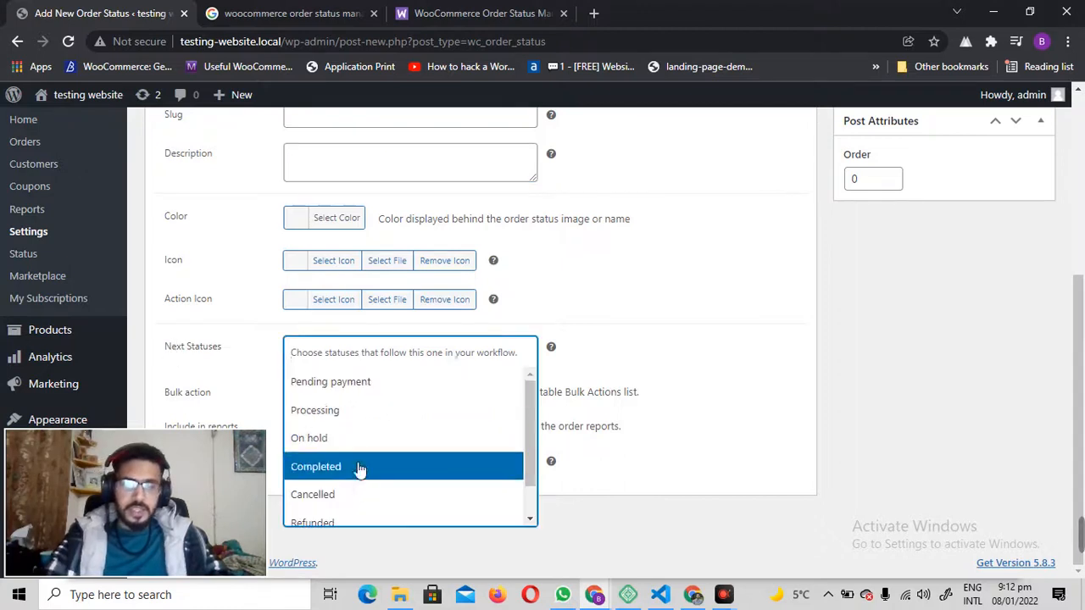
click(680, 356)
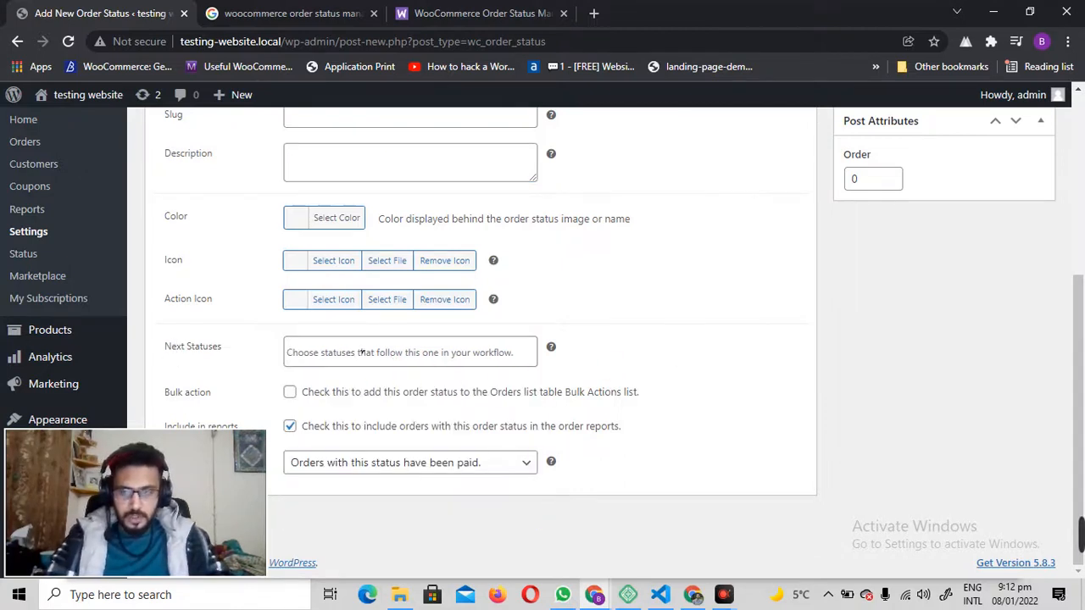
click(362, 352)
scroll(375, 479, down, 1)
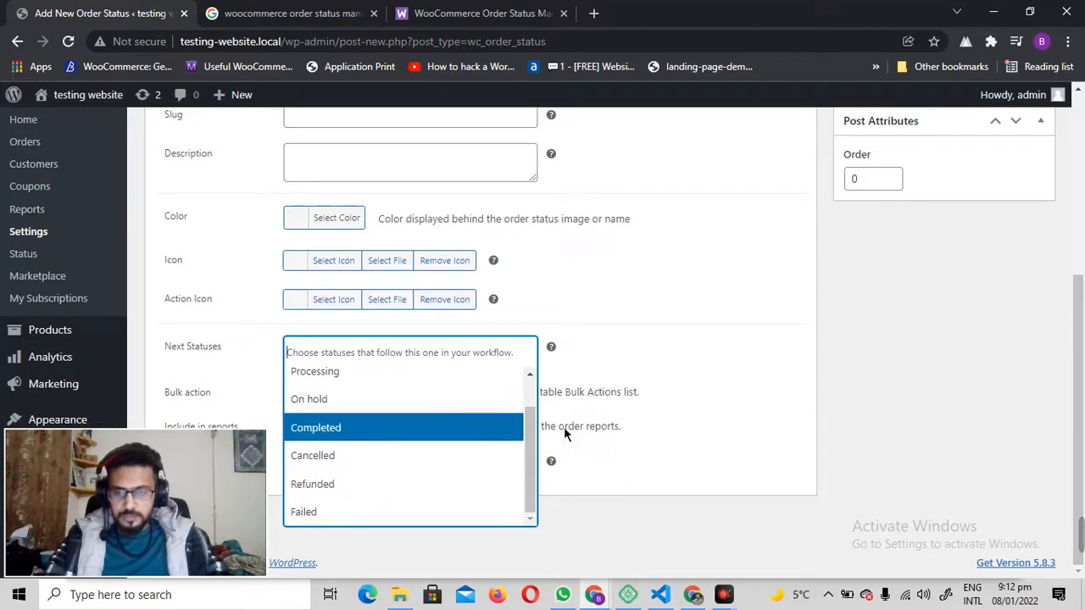
click(334, 429)
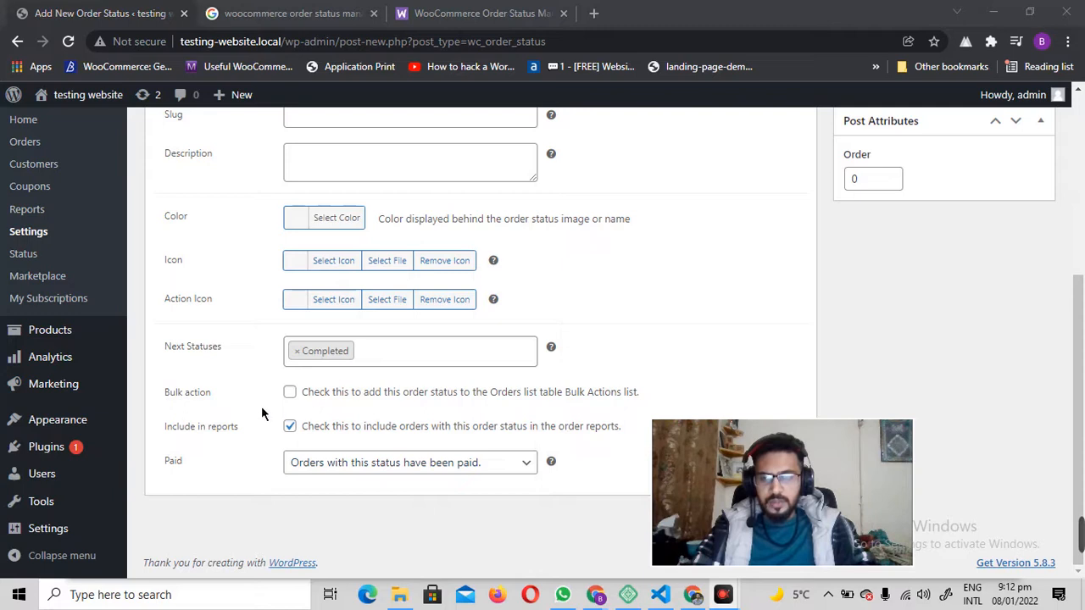
Step: Keep the paid option as "Orders with this status have been paid." and save the Shipped order status
drag(820, 503, 988, 455)
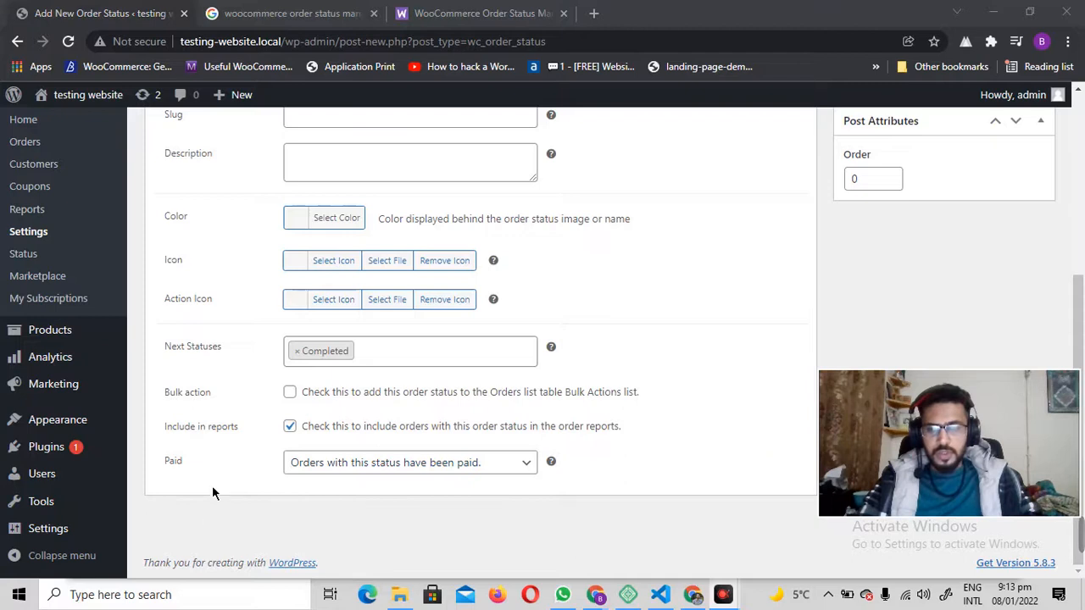
click(380, 467)
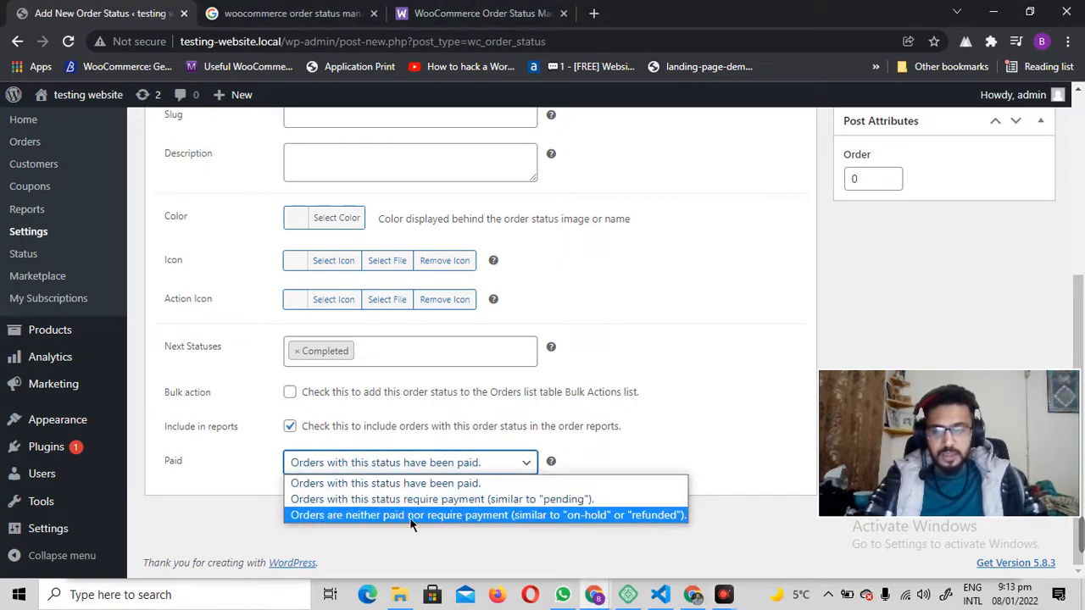
click(383, 484)
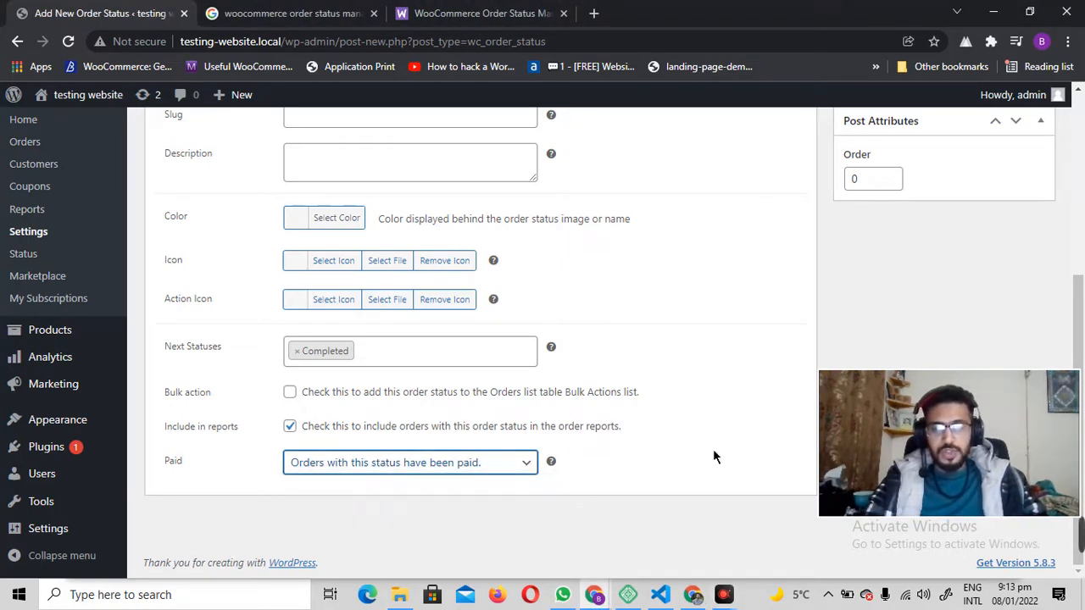
scroll(734, 424, up, 4)
scroll(738, 387, down, 3)
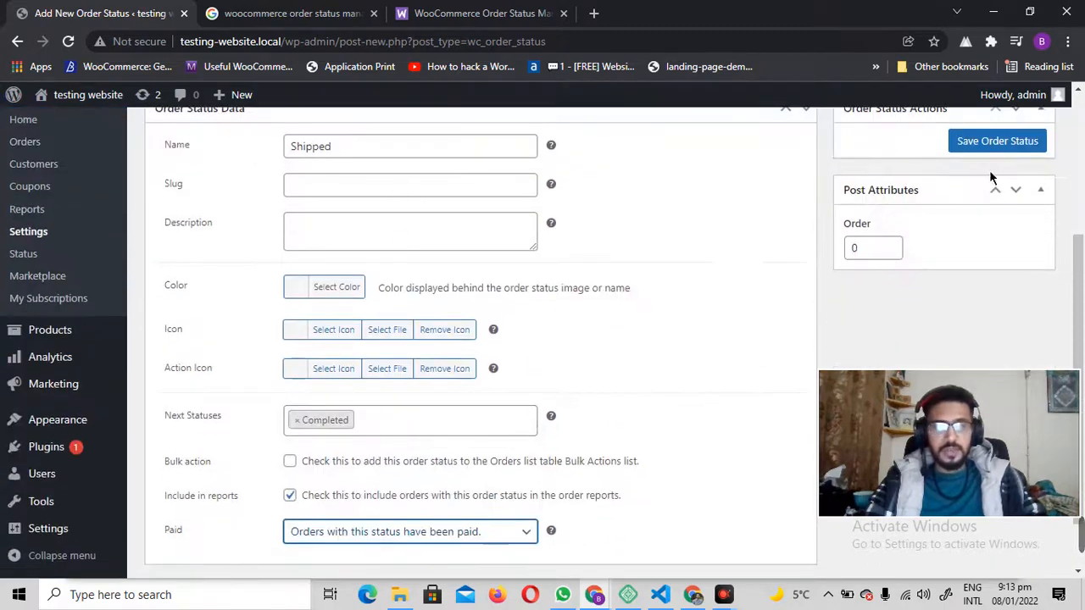
scroll(811, 217, up, 1)
click(1021, 222)
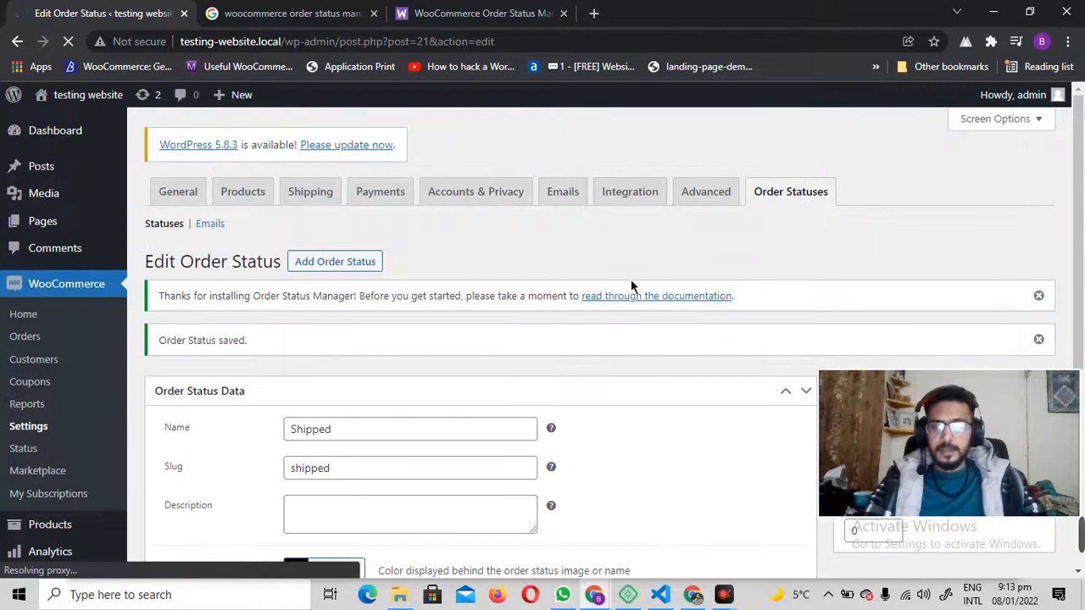
Step: Start a new order status email named "Shipped" with Customer as its type
click(209, 223)
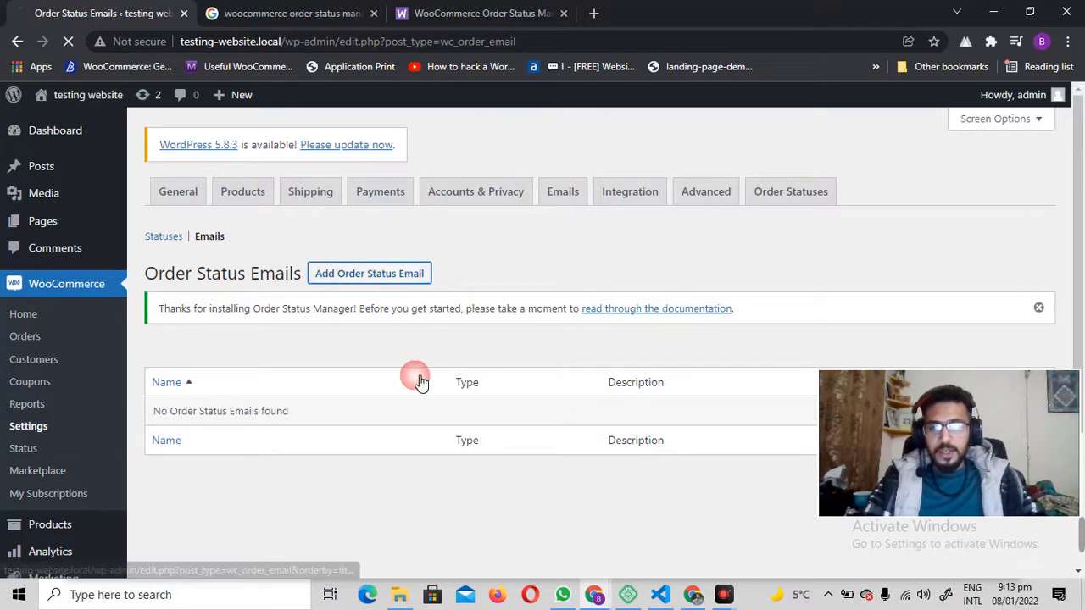
click(427, 274)
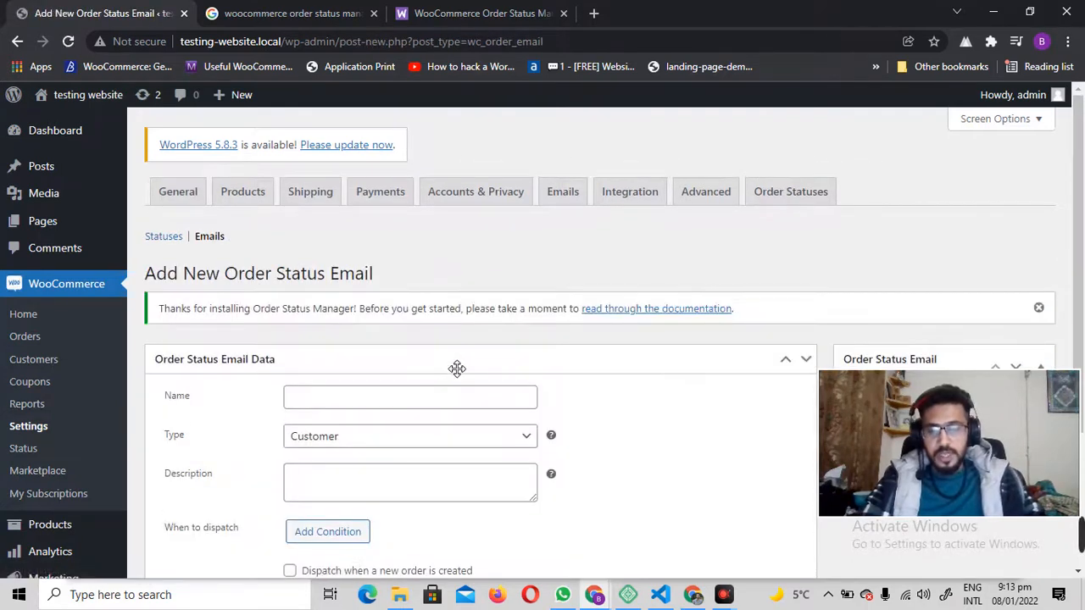
scroll(457, 369, down, 1)
click(339, 325)
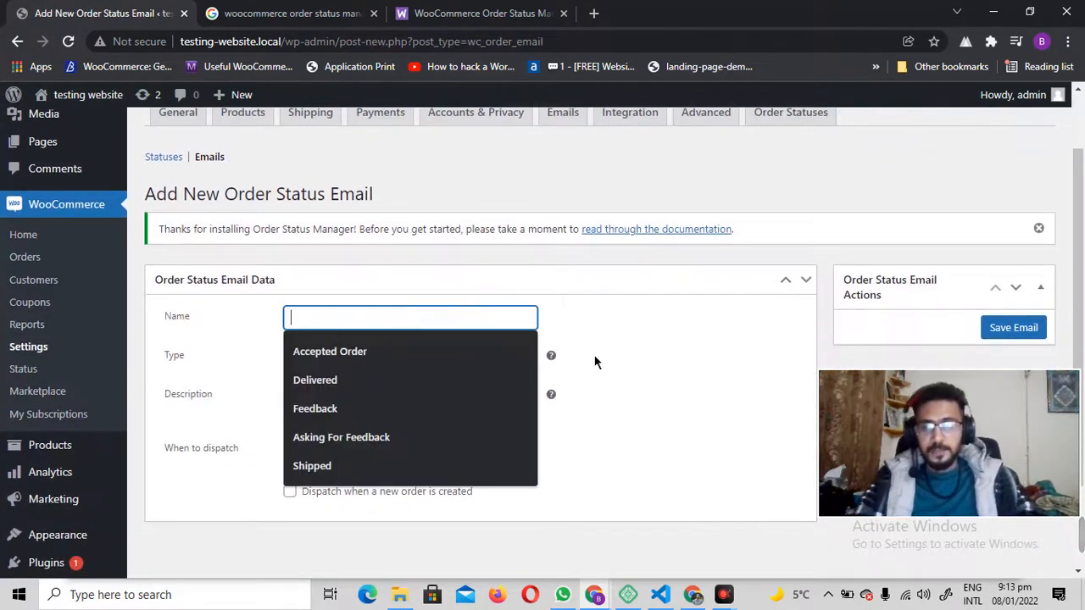
text(Shipped)
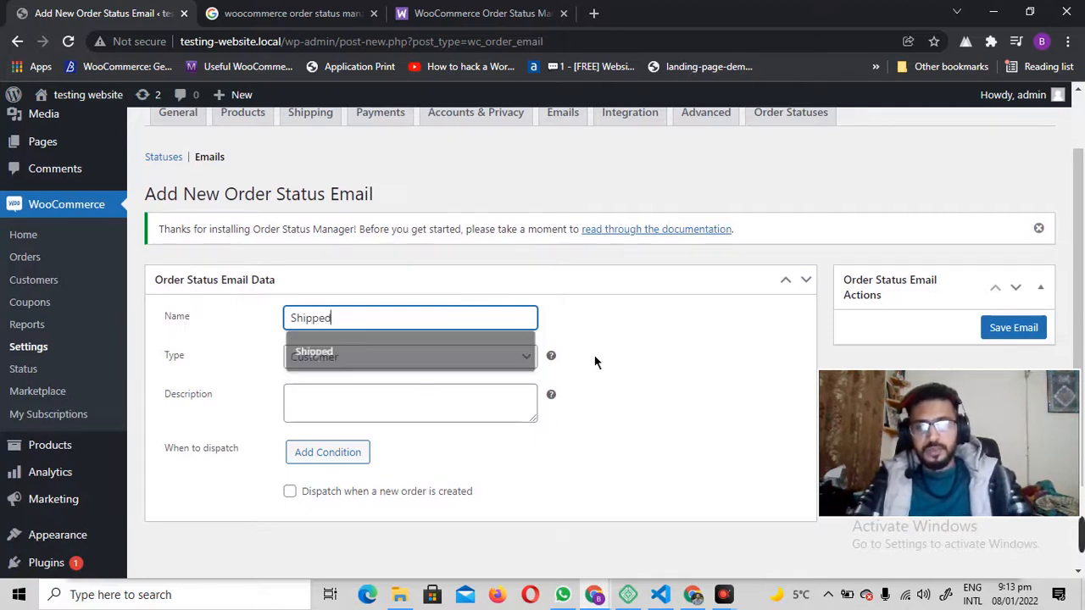
click(595, 362)
click(356, 354)
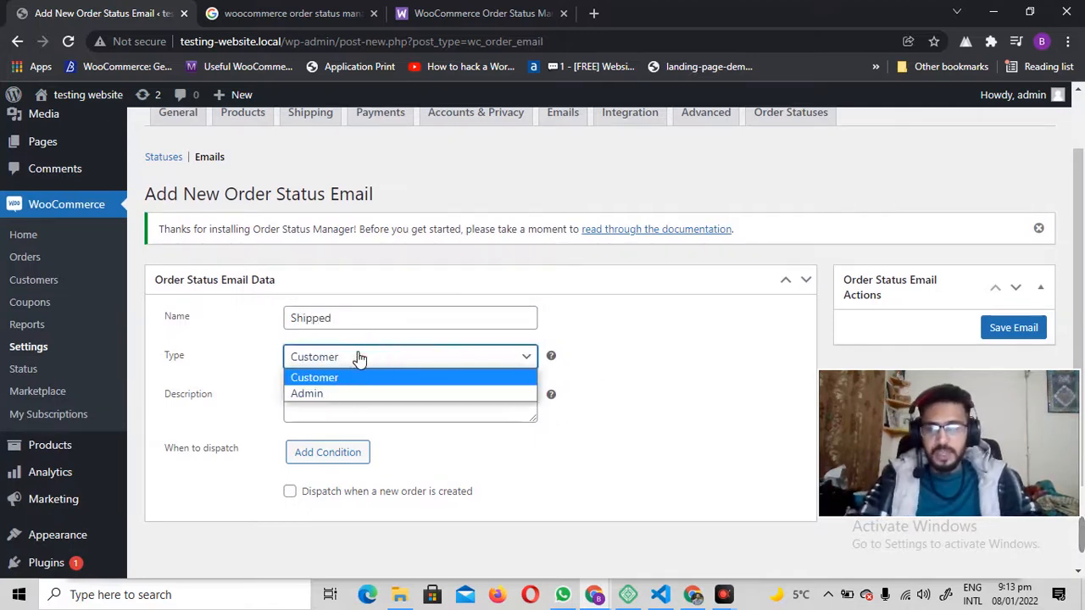
click(311, 379)
Step: Add a dispatch condition to the email that goes from Any status to Shipped
click(289, 411)
click(297, 451)
click(664, 370)
scroll(508, 356, down, 2)
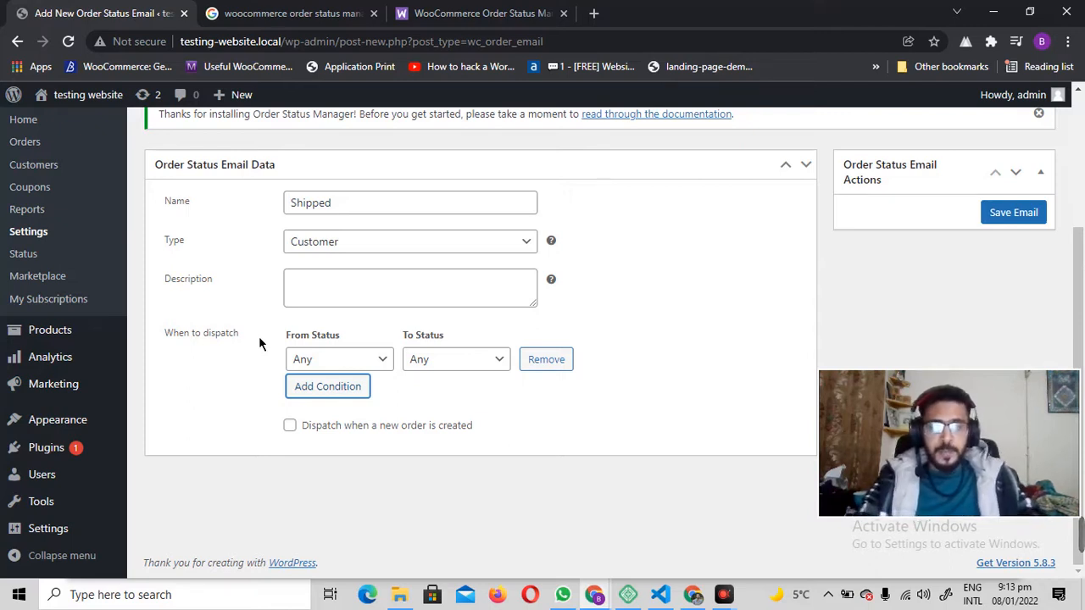
click(361, 359)
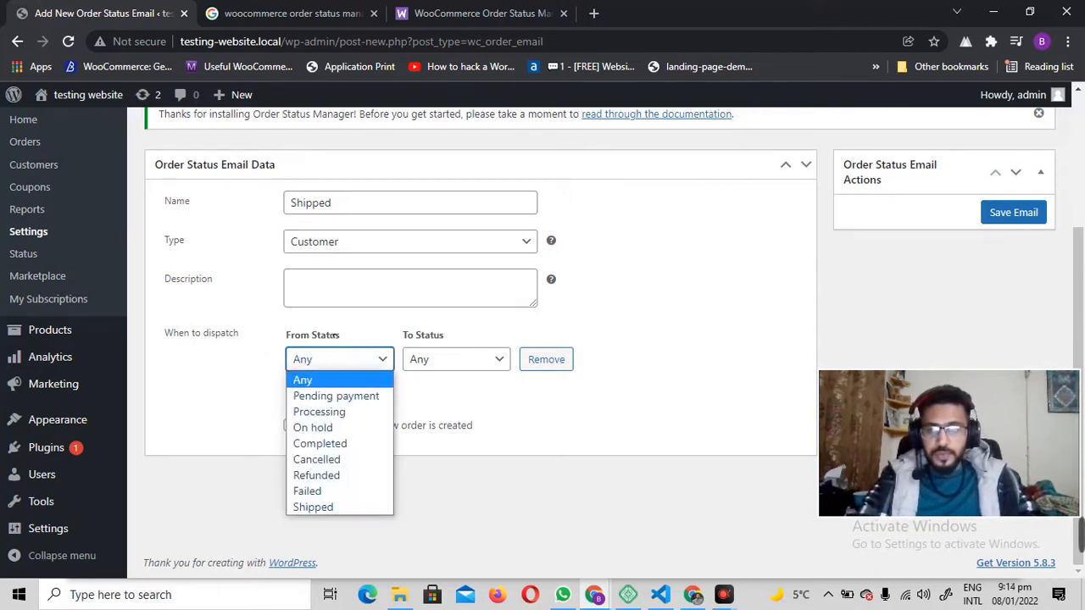
click(317, 380)
click(438, 359)
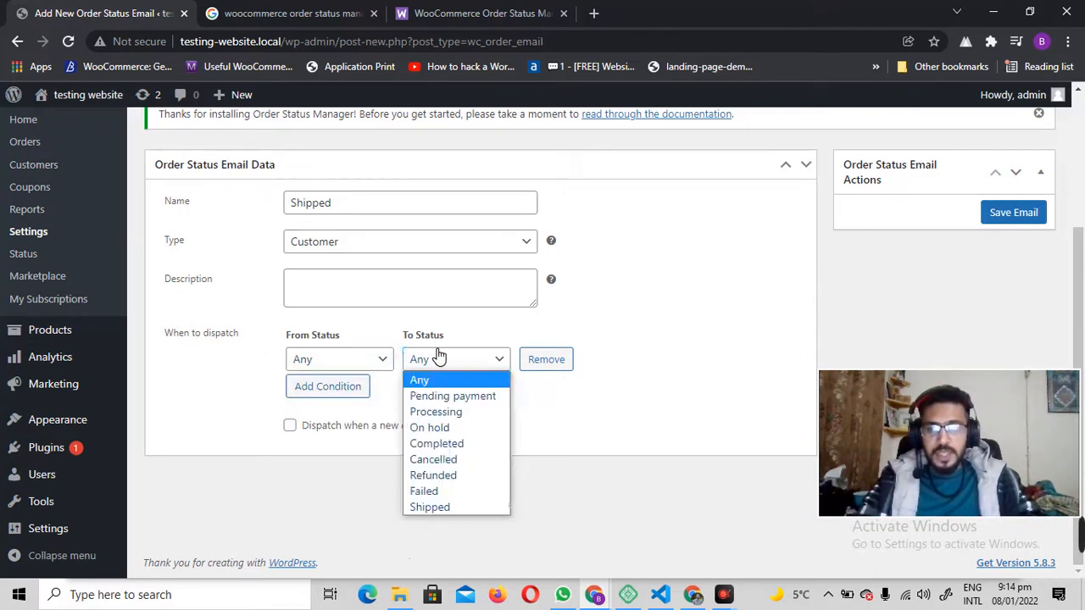
click(437, 506)
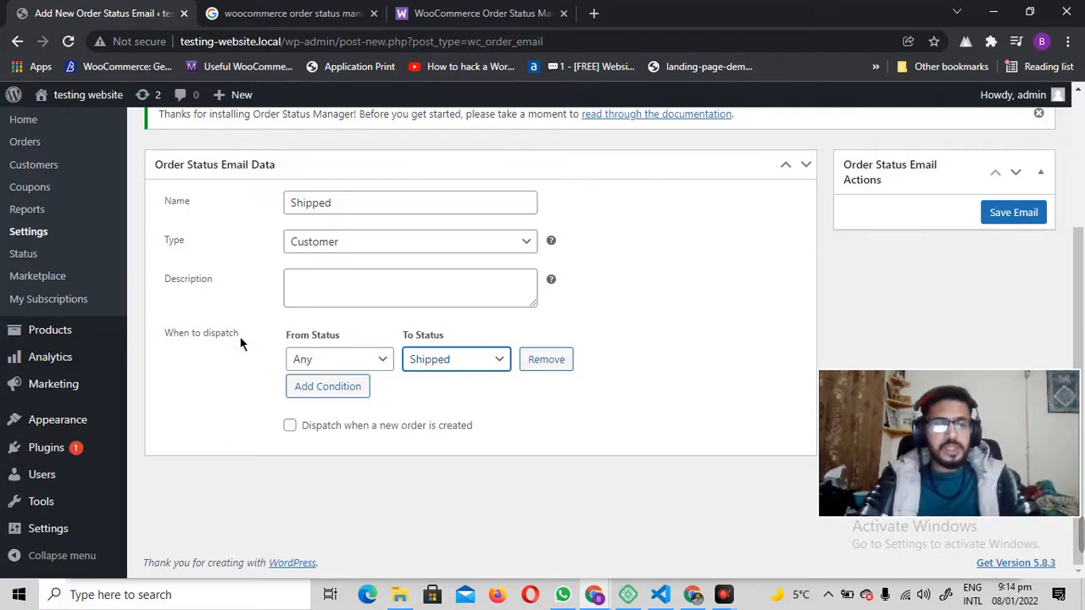
click(334, 383)
click(554, 390)
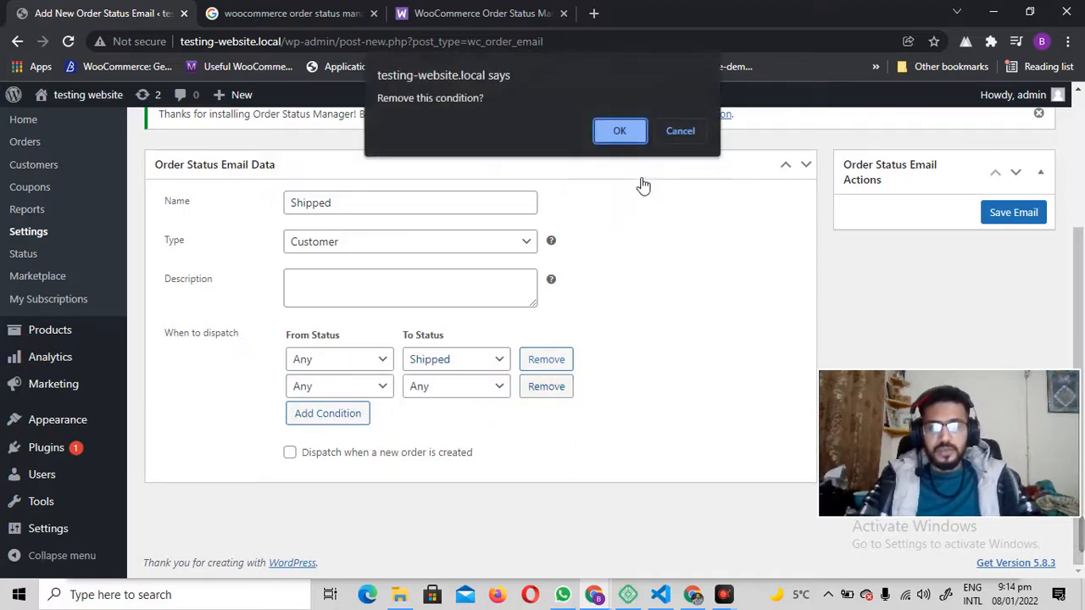
key(Return)
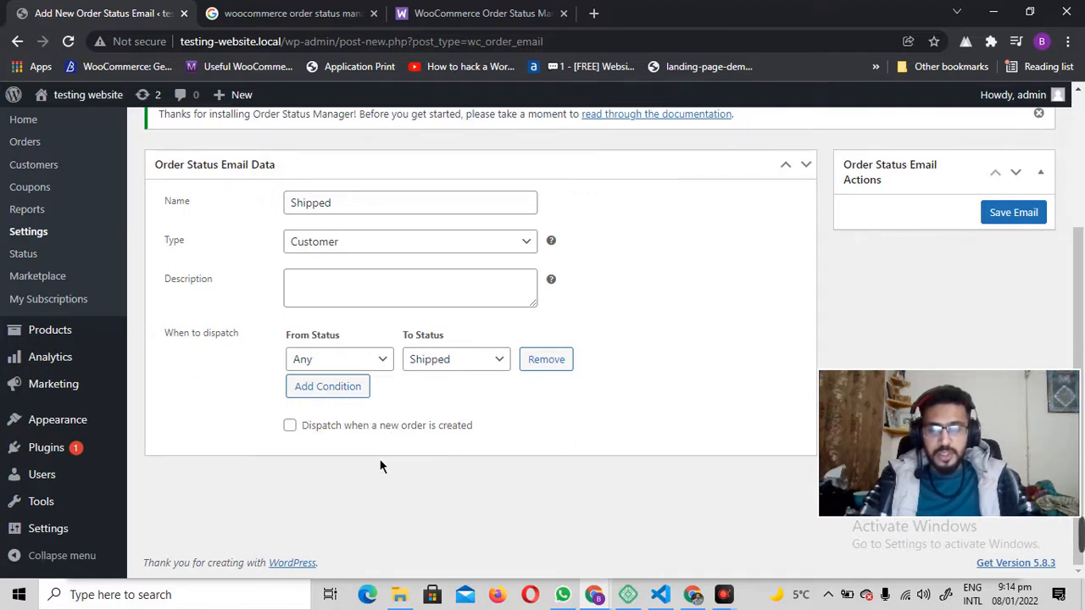
Step: Save the order status email and open the Shipped notification's settings from WooCommerce's email notifications list
click(1012, 213)
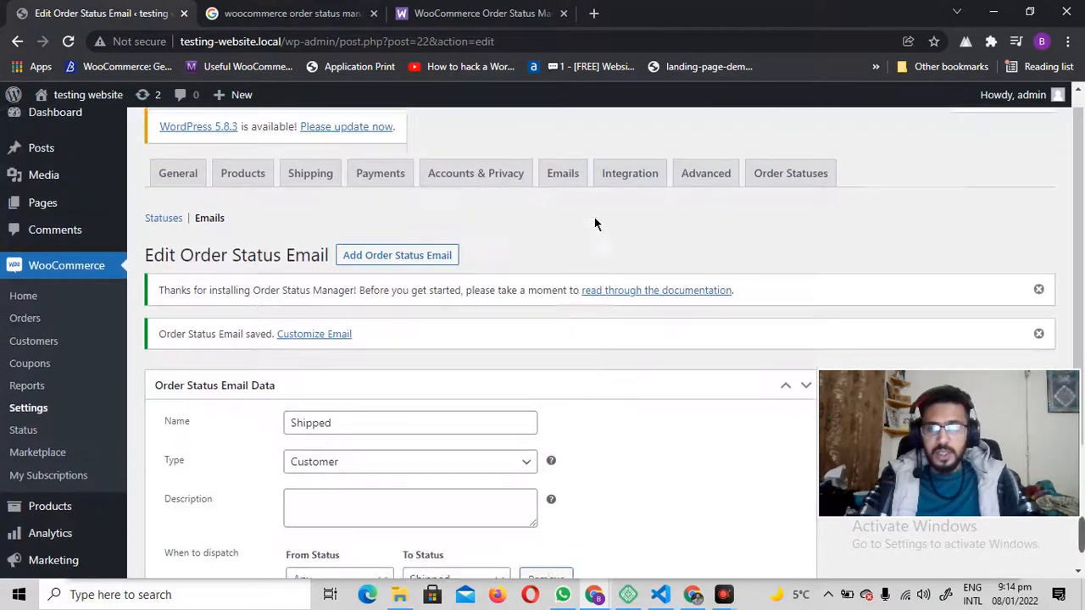
scroll(595, 223, up, 1)
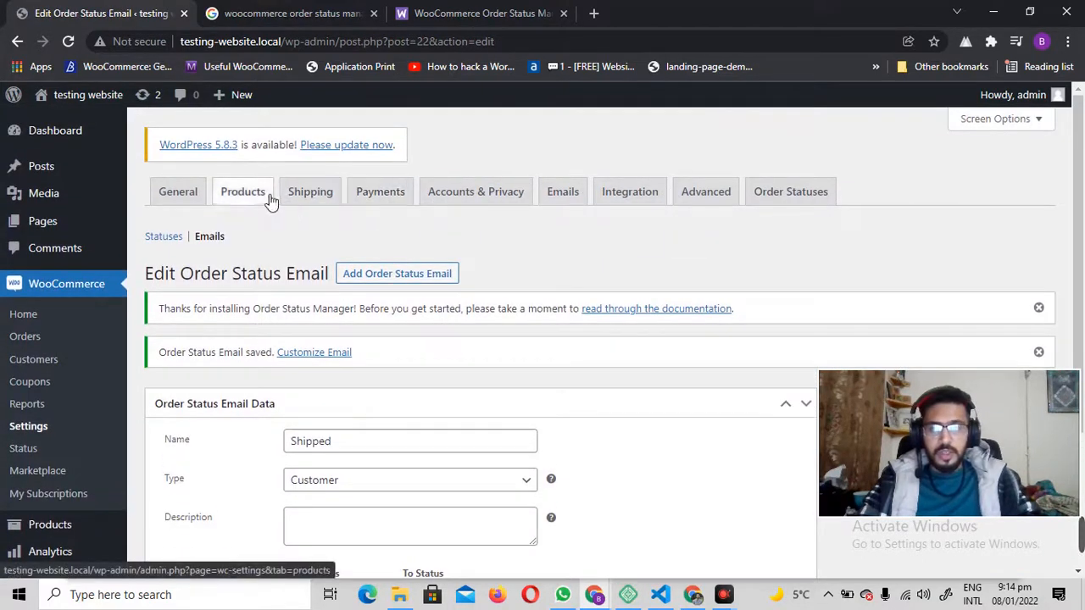
click(569, 197)
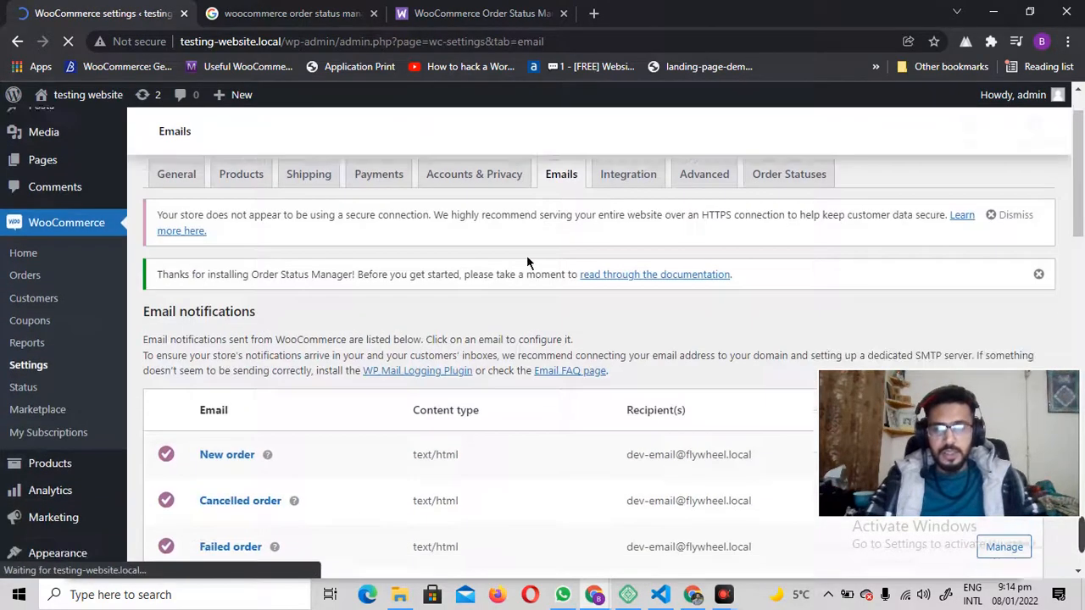
scroll(373, 385, down, 6)
scroll(402, 369, down, 1)
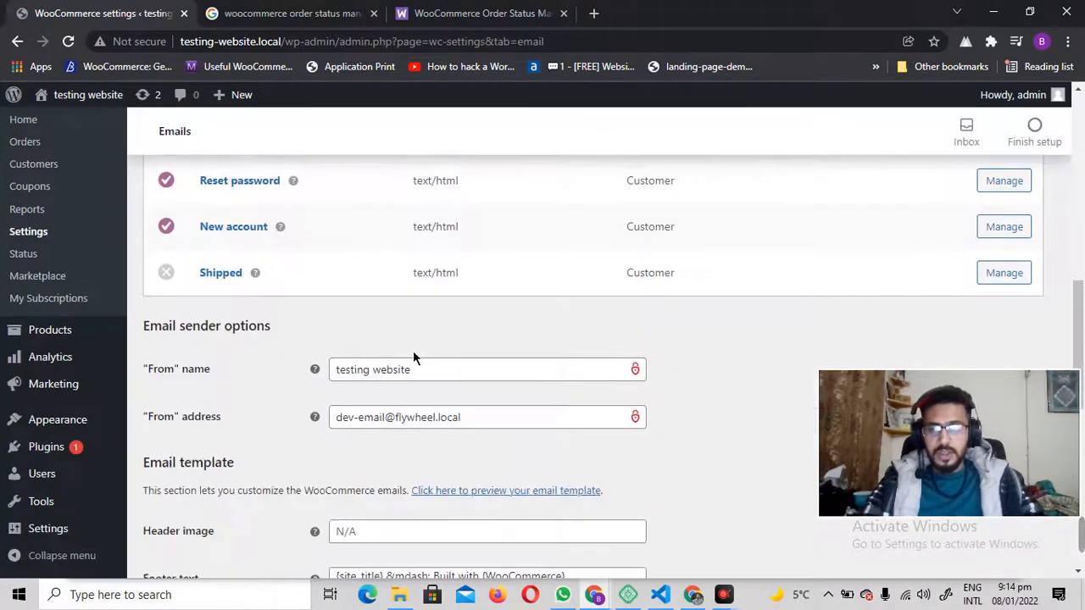
scroll(412, 356, up, 1)
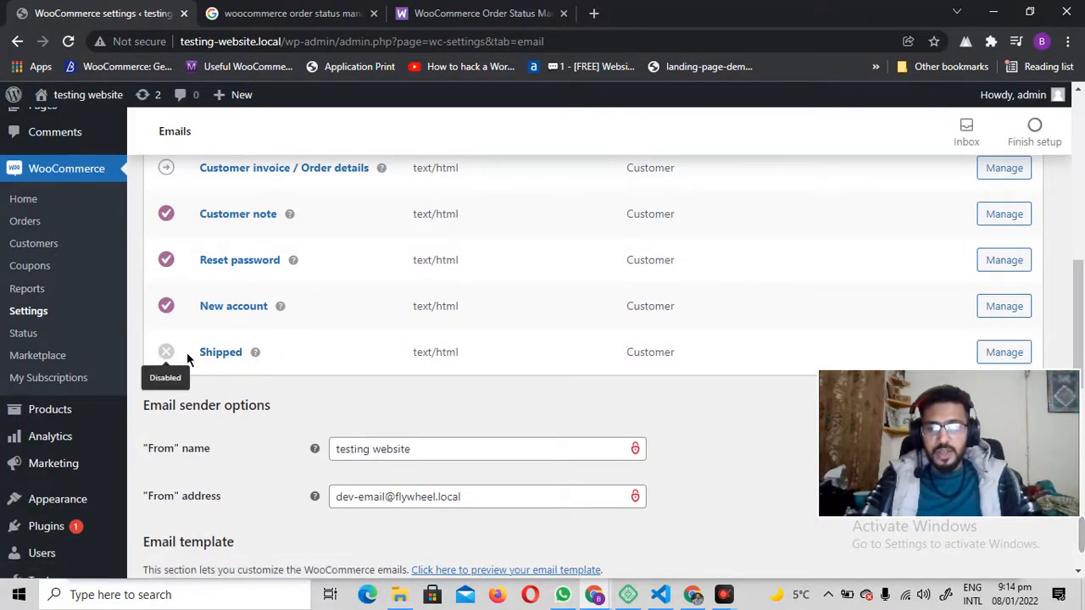
click(224, 351)
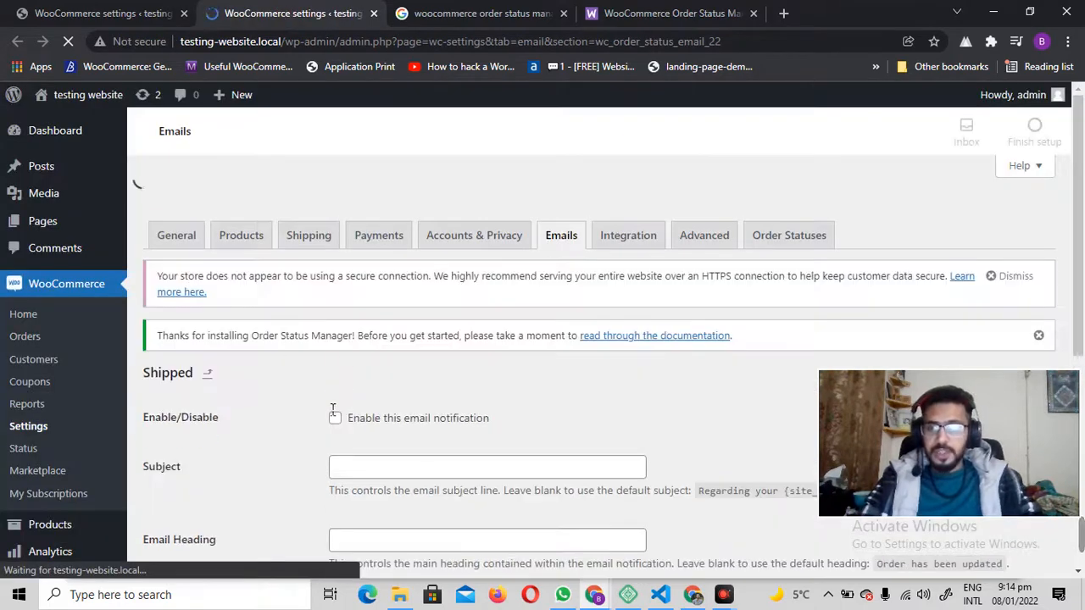
Step: Enable the Shipped email notification and save its settings
click(404, 381)
scroll(271, 272, down, 5)
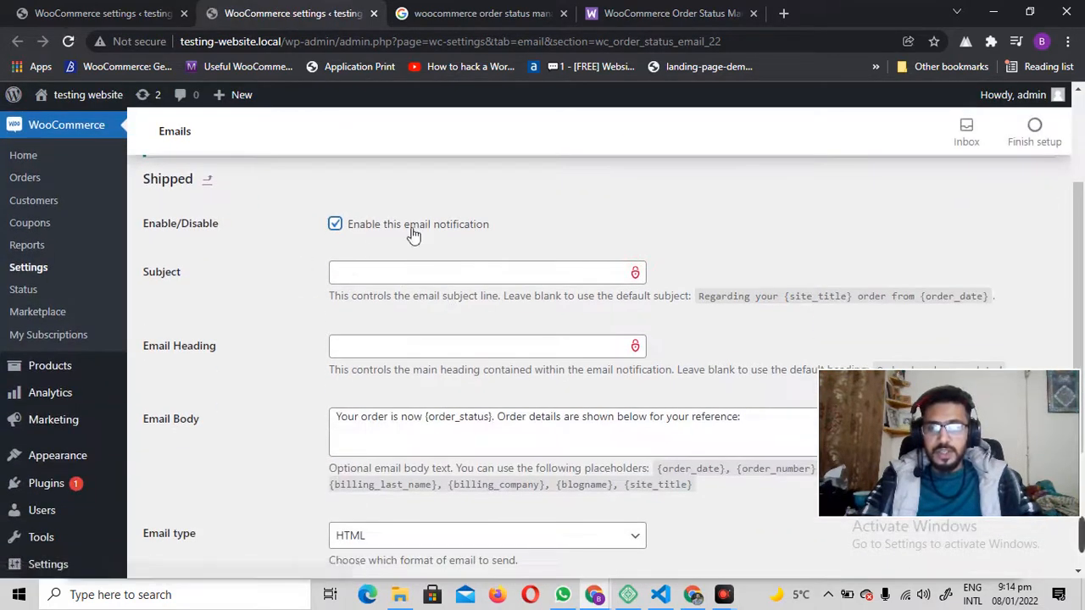
click(219, 492)
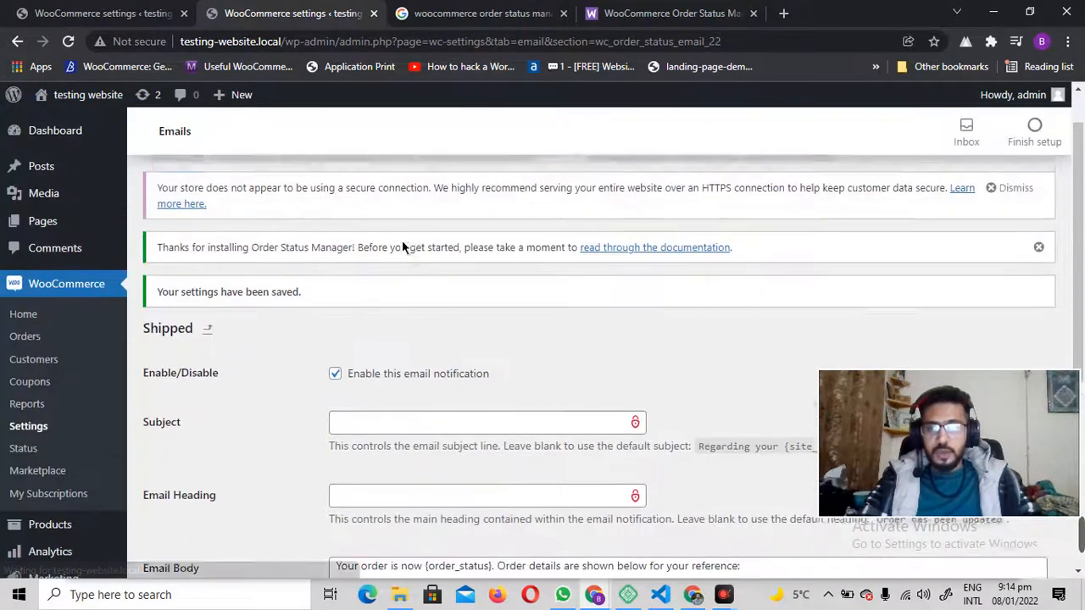
Step: Go to the WooCommerce orders list and open the pending payment order for editing in a separate browser tab
click(26, 336)
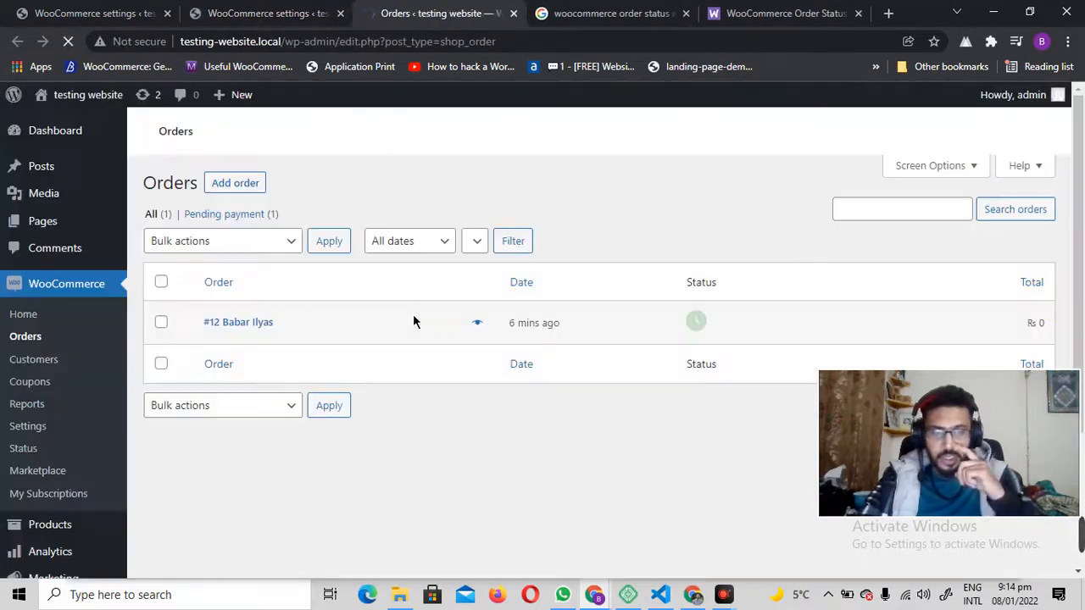
scroll(443, 280, down, 2)
scroll(443, 280, down, 2)
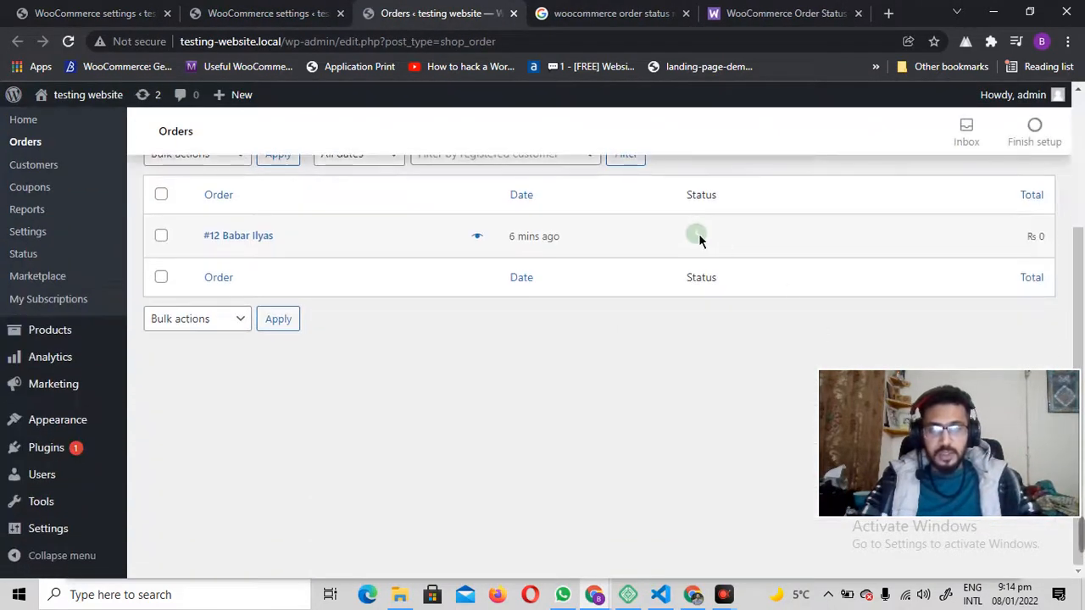
middle_click(237, 235)
key(ctrl+Tab)
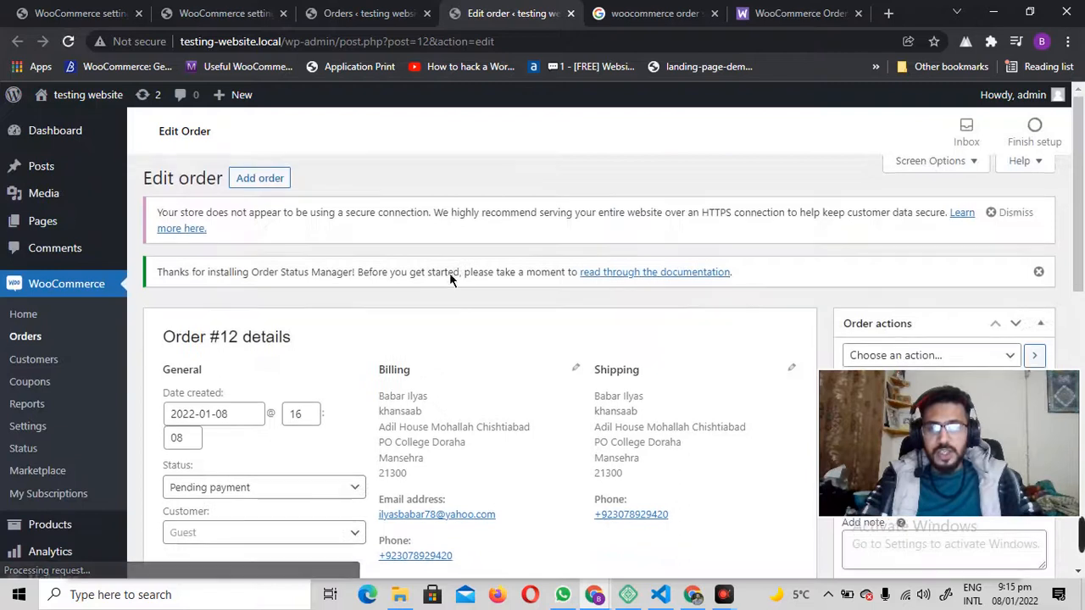
Step: Change the order's status to Shipped and update the order
scroll(499, 283, down, 3)
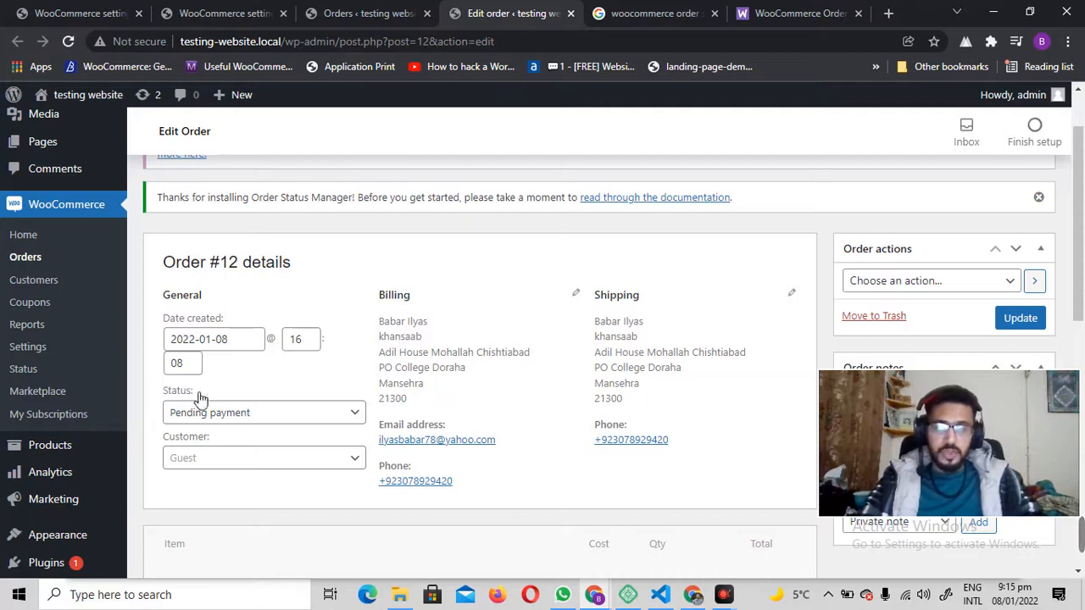
click(213, 414)
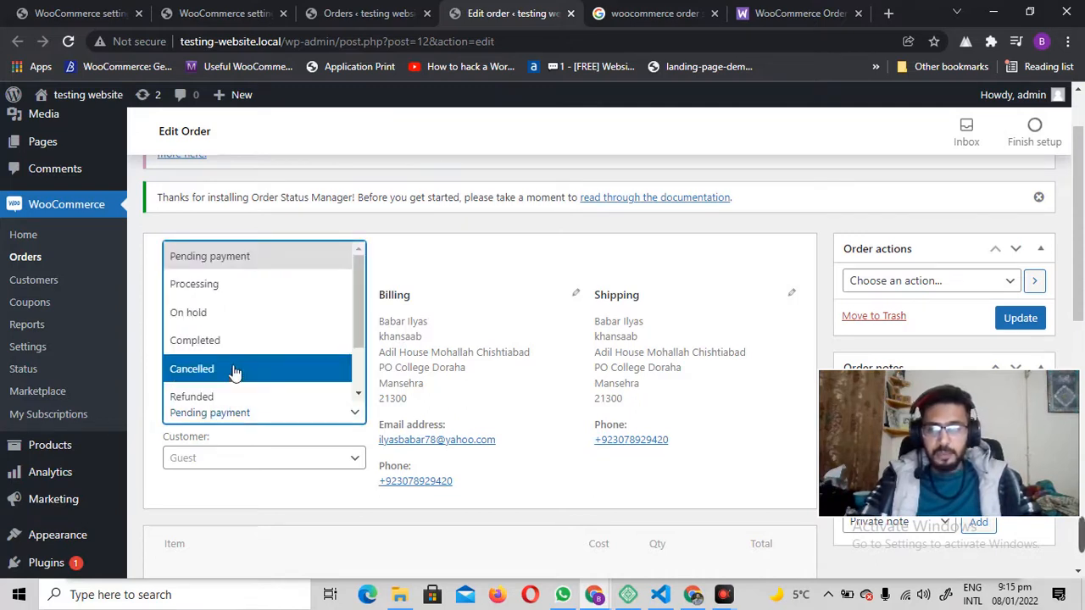
scroll(253, 343, down, 1)
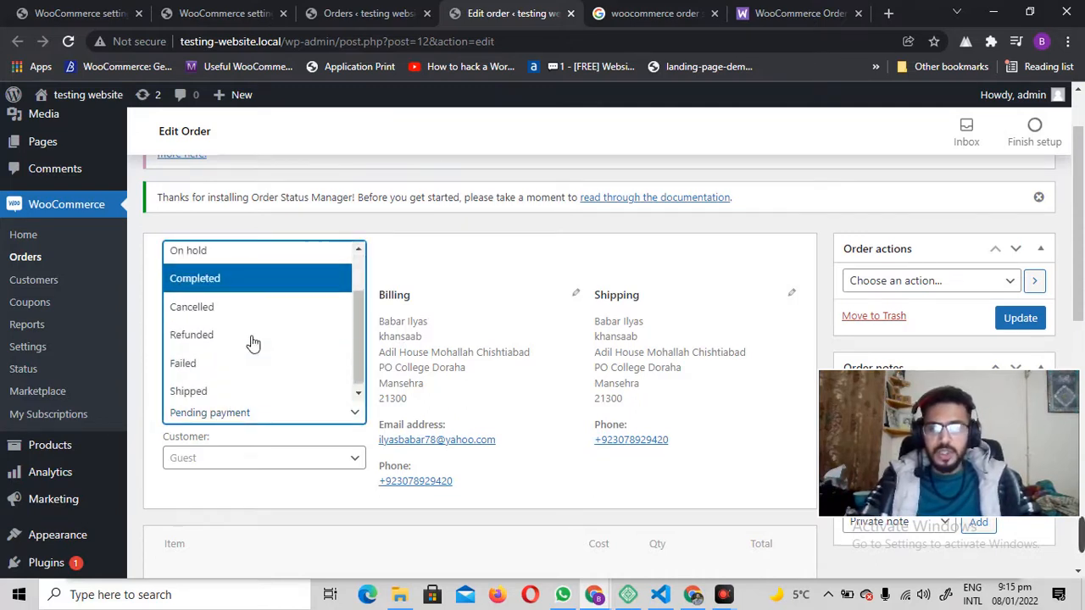
click(209, 389)
click(1019, 317)
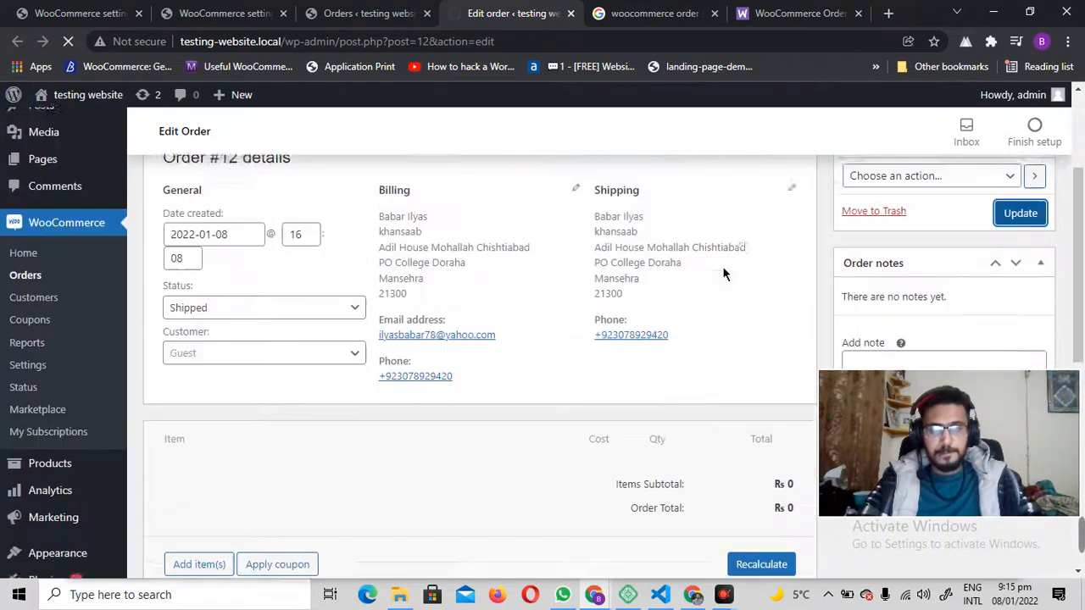
Step: Review the updated order's details and check its order notes for a record of the status change
scroll(689, 278, down, 2)
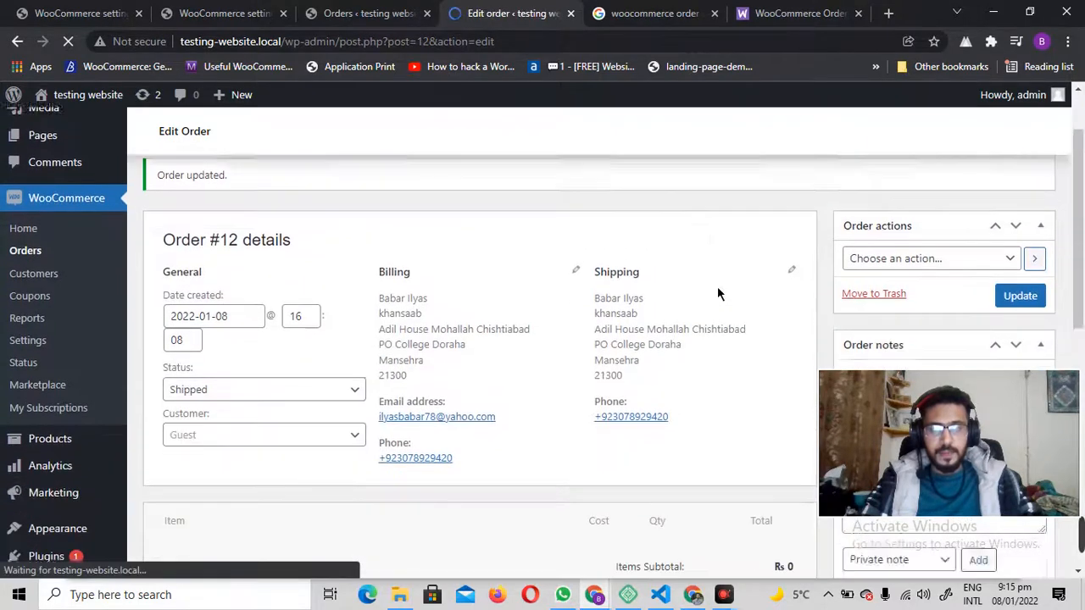
drag(955, 441, 479, 427)
scroll(994, 271, down, 3)
scroll(995, 250, up, 2)
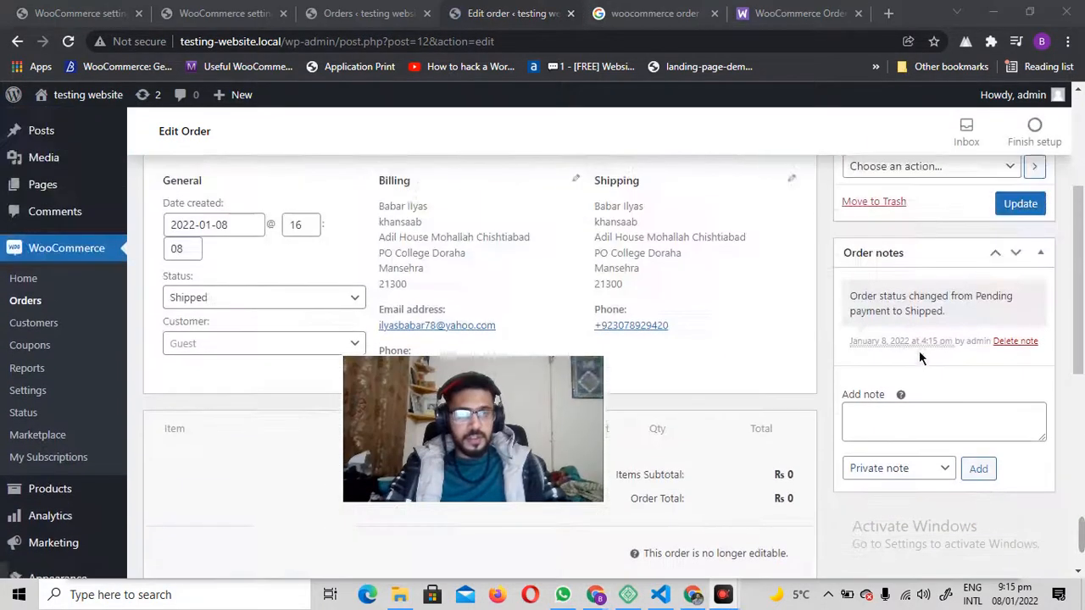
drag(603, 359, 1049, 442)
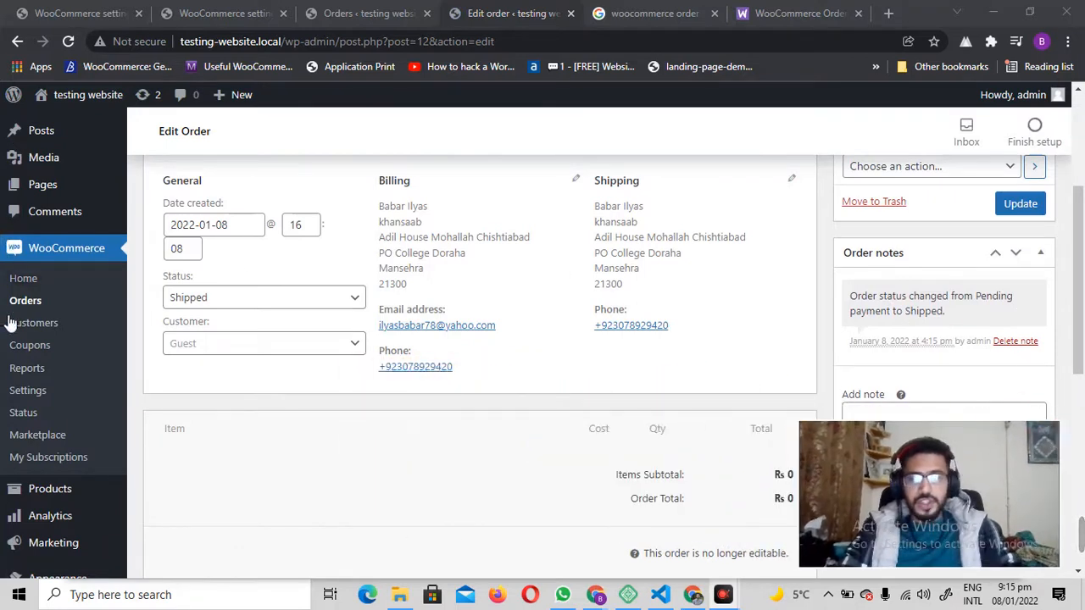
scroll(640, 294, up, 3)
drag(909, 480, 922, 429)
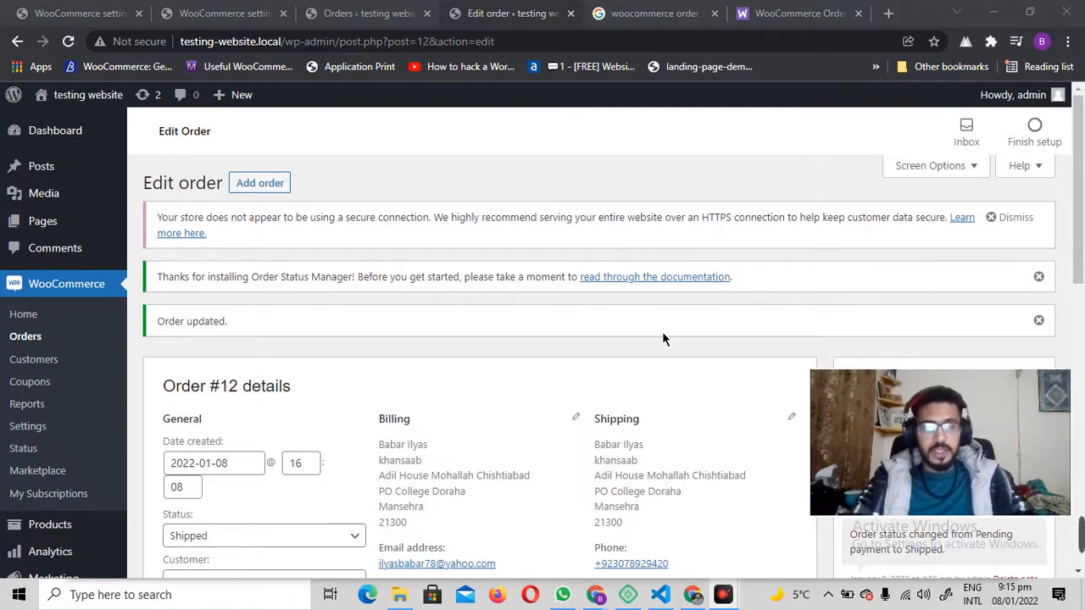
scroll(664, 336, down, 1)
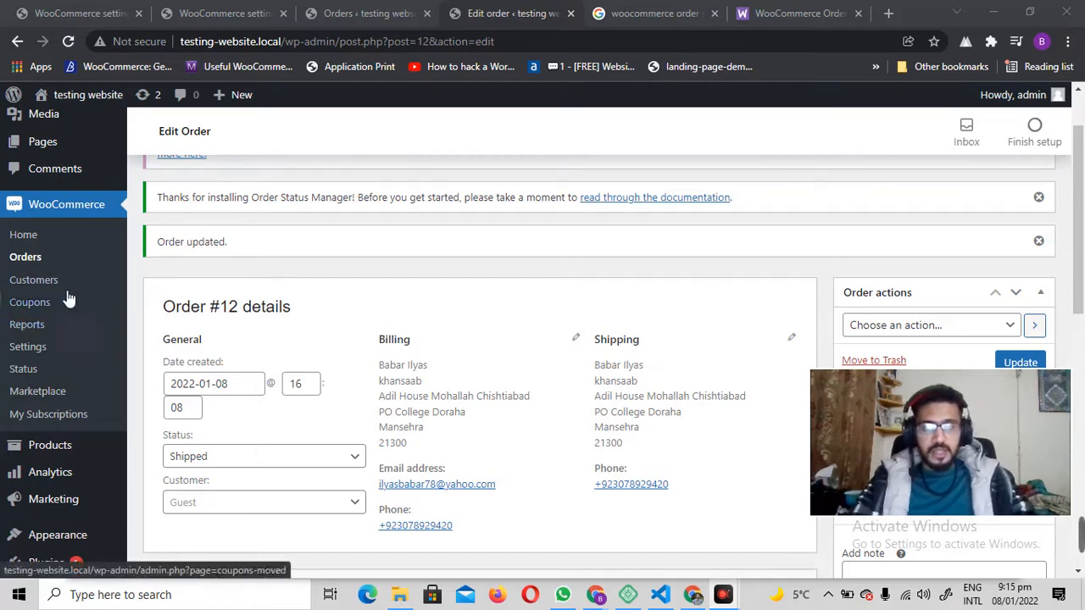
Step: Return to the Shipped email notification settings and review the subject, heading and body fields
click(364, 13)
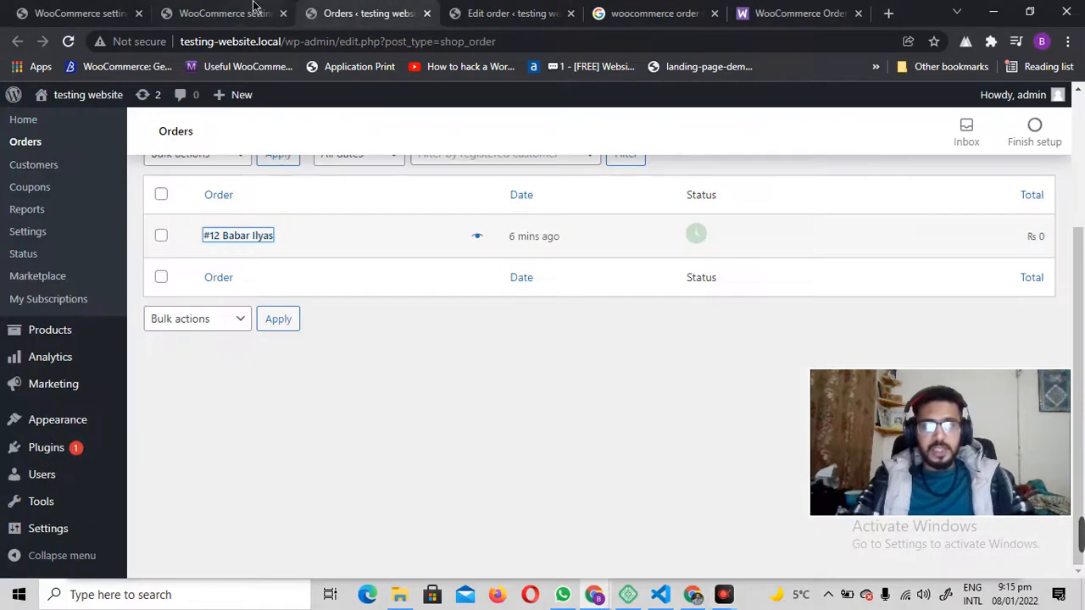
click(250, 13)
scroll(283, 344, down, 2)
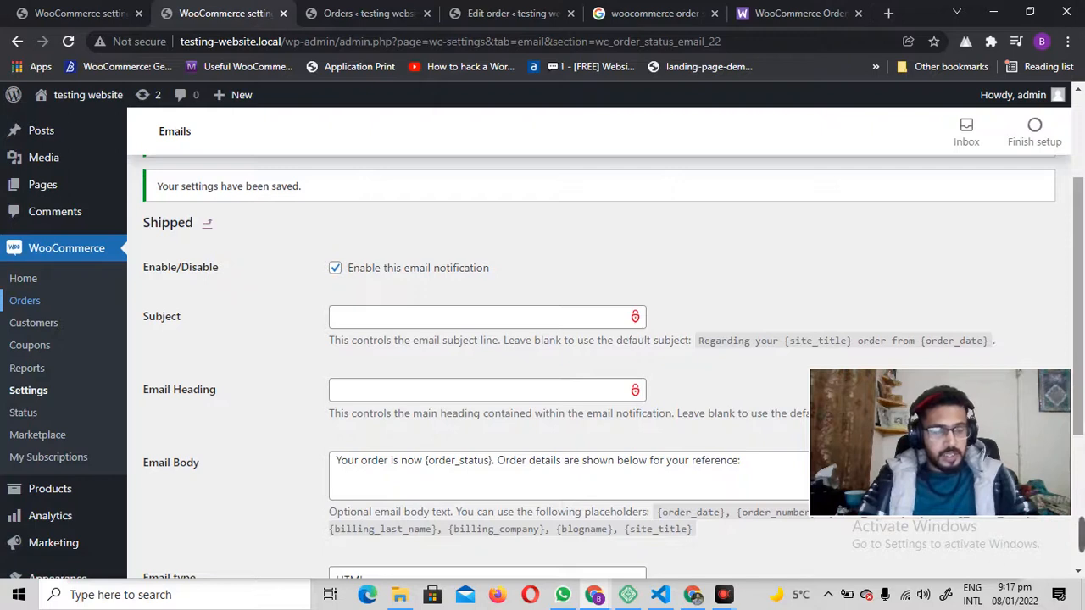
mouse_move(1080, 535)
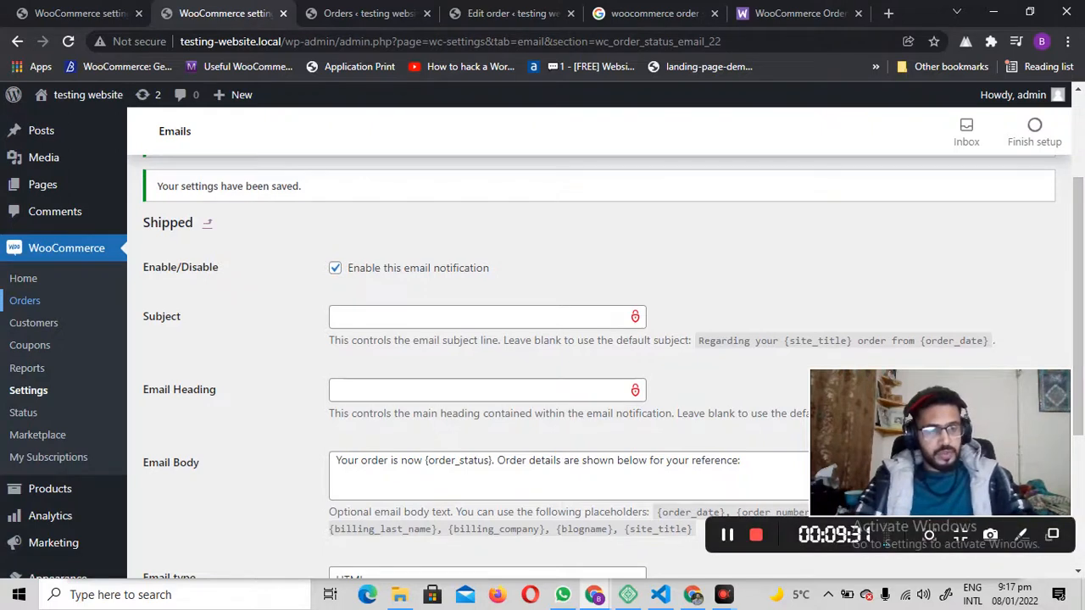